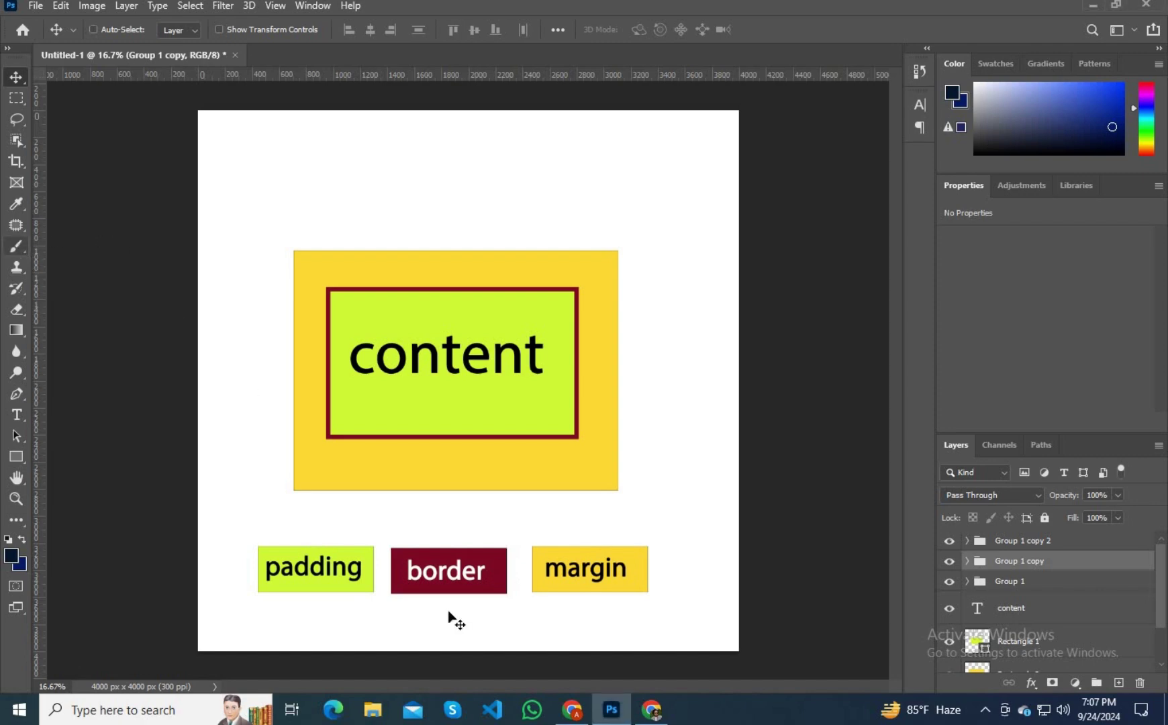
Pick the brush, dismiss the group-editing error, and add a new empty annotation layer
left_click(17, 247)
left_click(381, 571)
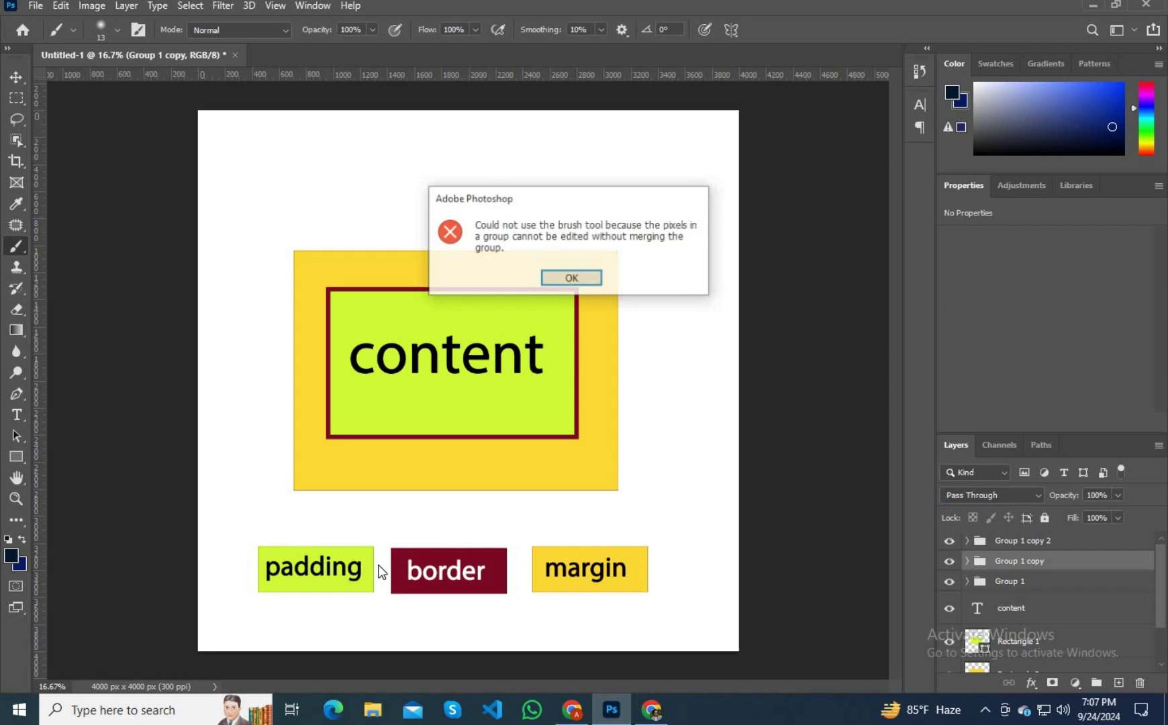
left_click(568, 278)
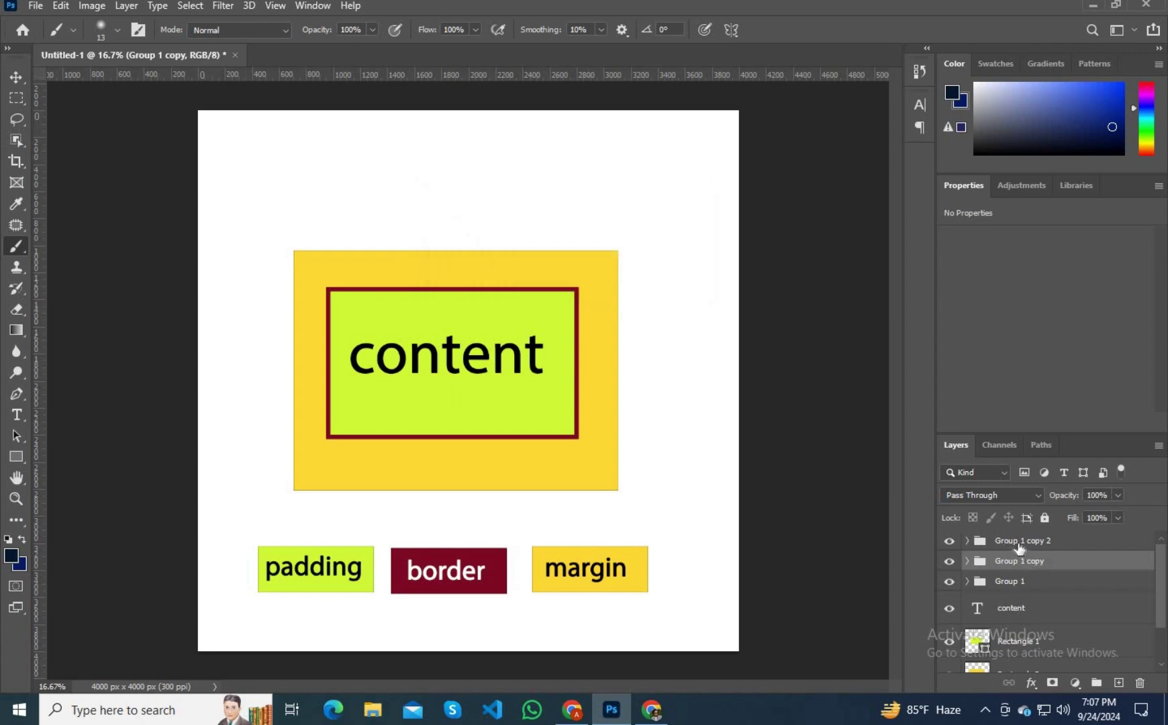
left_click(1020, 545)
left_click(1119, 682)
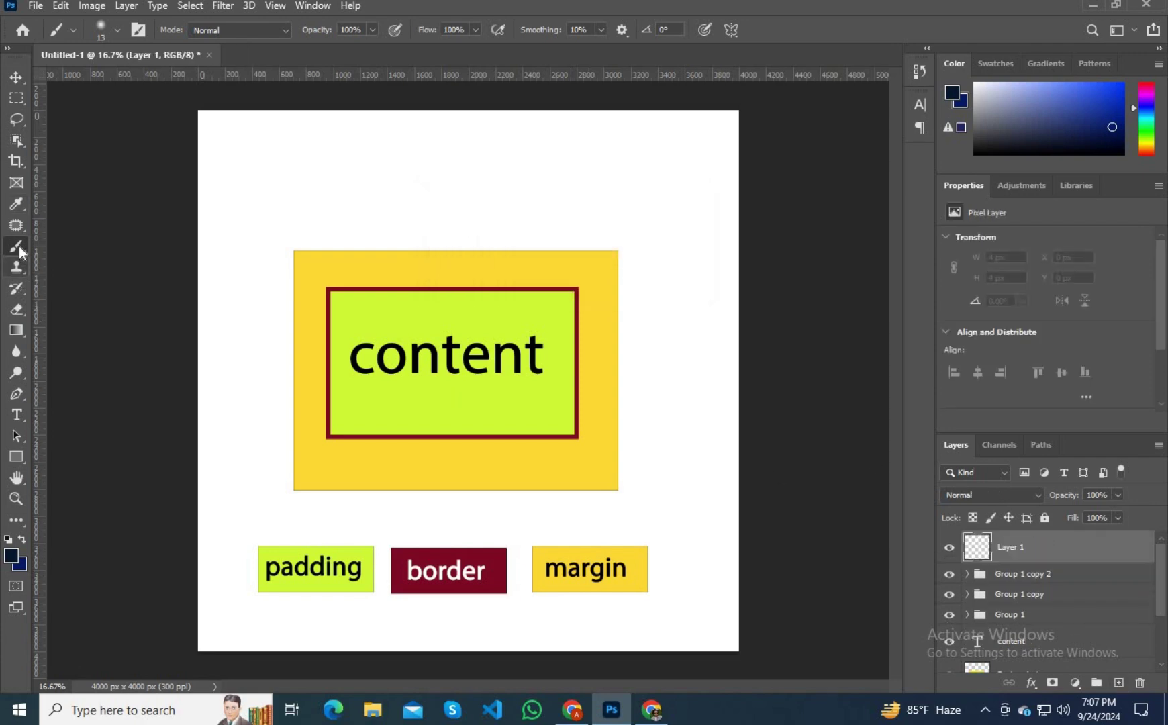
Draw strokes joining the padding, border and margin labels, circle border, margin and content box, then return to Webflow
left_click_drag(374, 571, 395, 575)
mouse_move(511, 574)
left_mouse_down()
mouse_move(530, 579)
mouse_move(459, 570)
left_mouse_up()
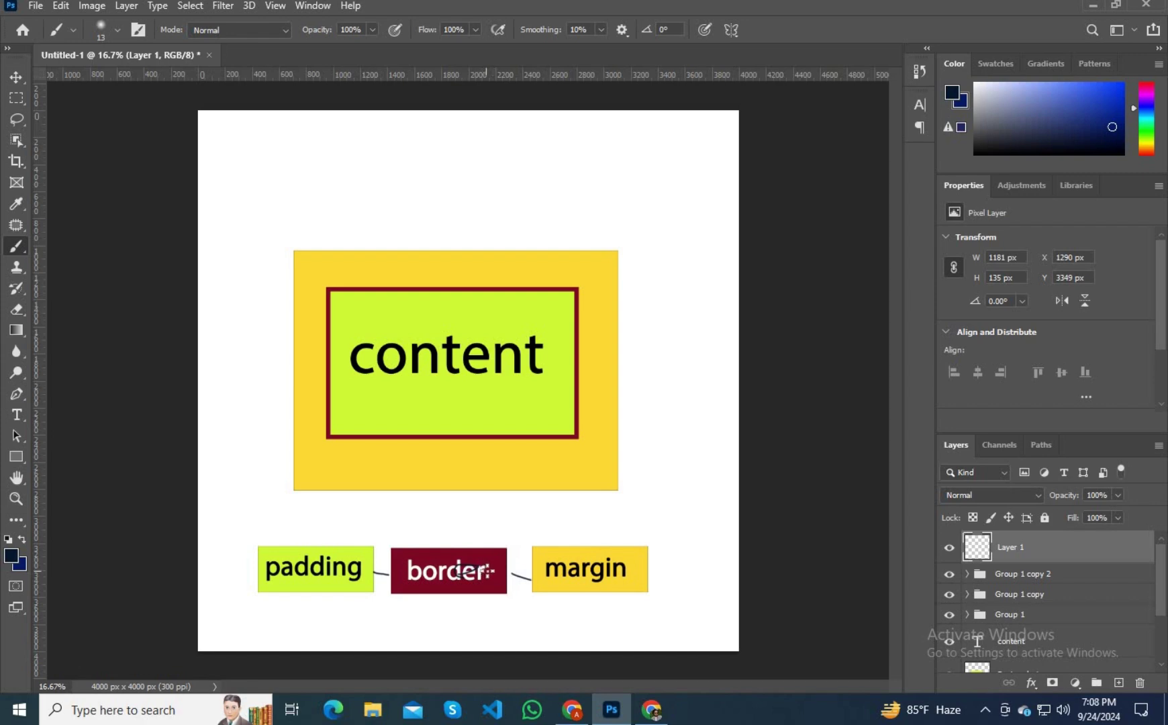
mouse_move(488, 558)
left_mouse_down()
mouse_move(501, 583)
mouse_move(468, 600)
mouse_move(407, 577)
mouse_move(425, 554)
mouse_move(479, 561)
left_mouse_up()
mouse_move(538, 559)
left_mouse_down()
mouse_move(561, 603)
mouse_move(646, 572)
left_mouse_up()
mouse_move(615, 472)
left_mouse_down()
mouse_move(495, 225)
mouse_move(328, 329)
left_mouse_up()
left_click_drag(507, 413, 494, 410)
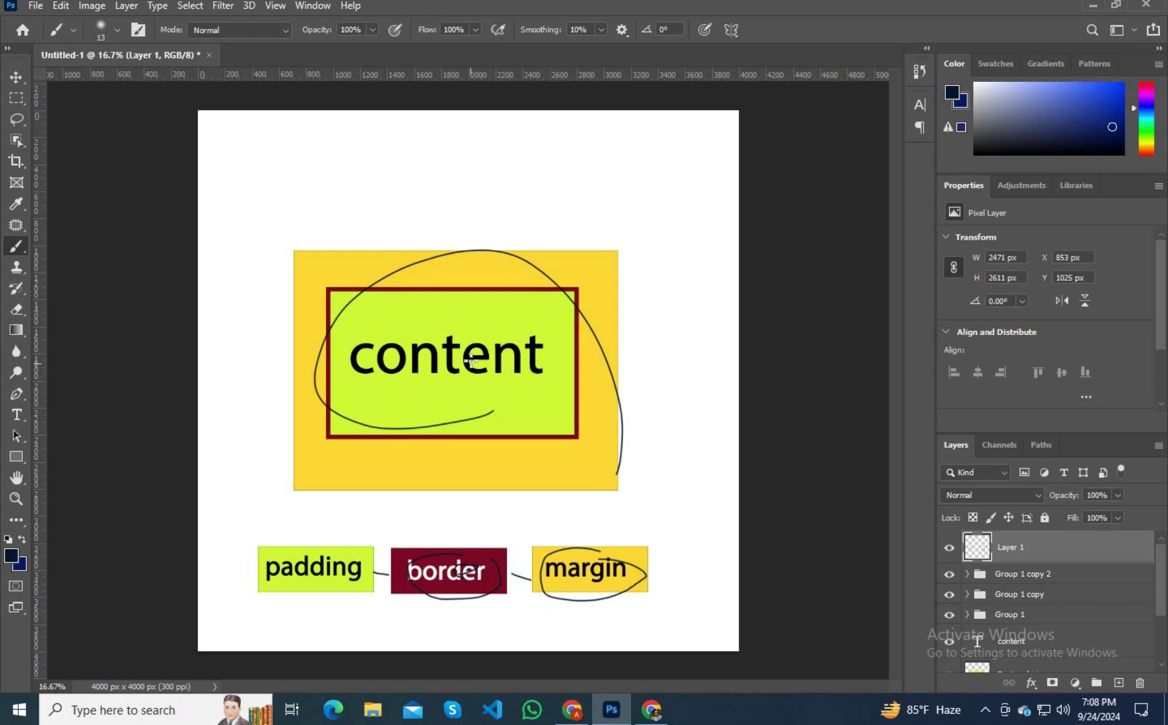
left_click(651, 710)
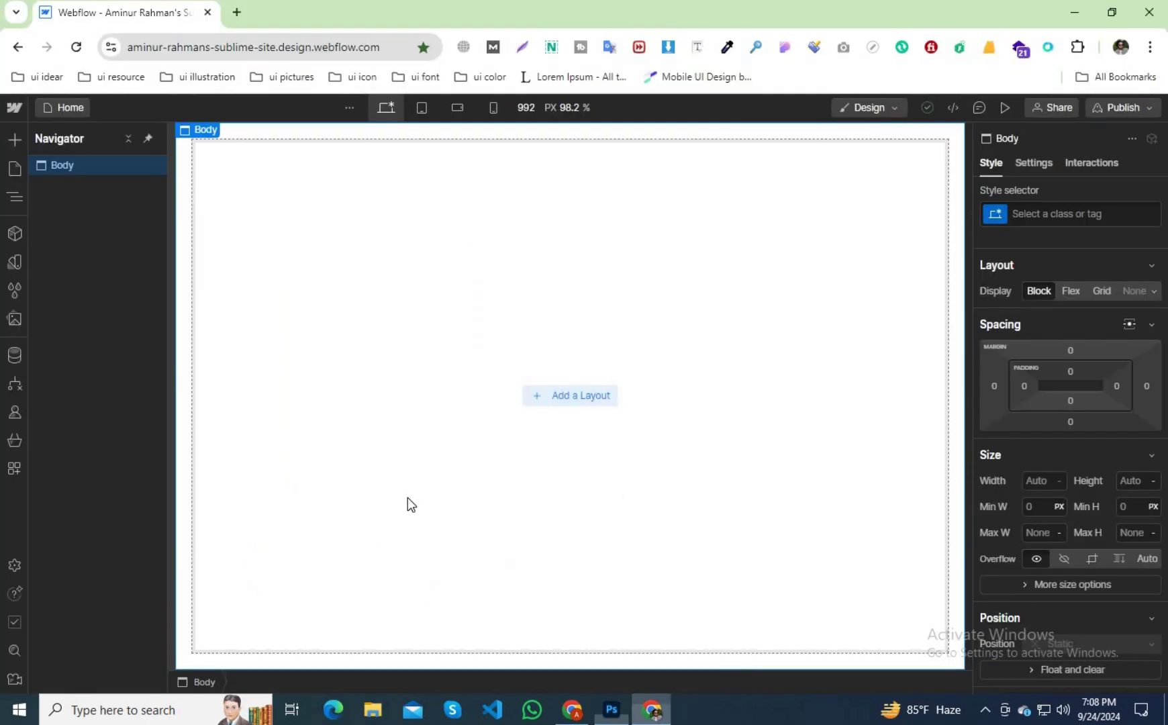
Drop a Section (Section 3) into the Body and give it the 60 px padding preset top and bottom
left_click(16, 141)
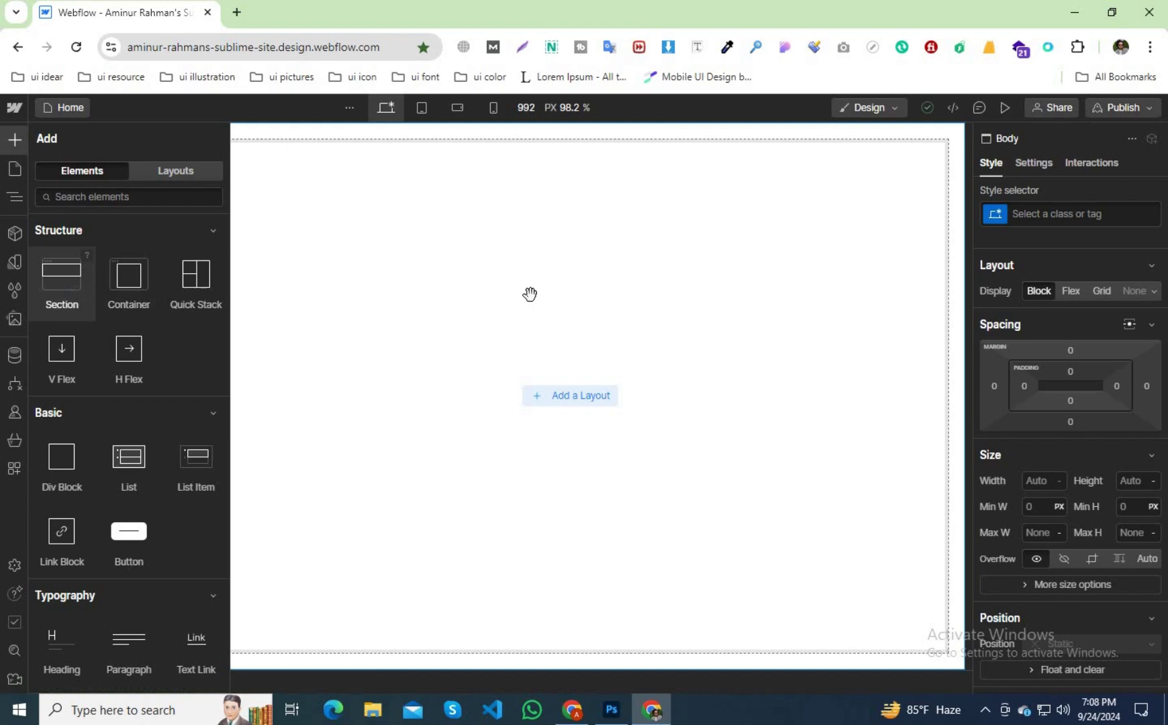
left_click_drag(530, 294, 555, 312)
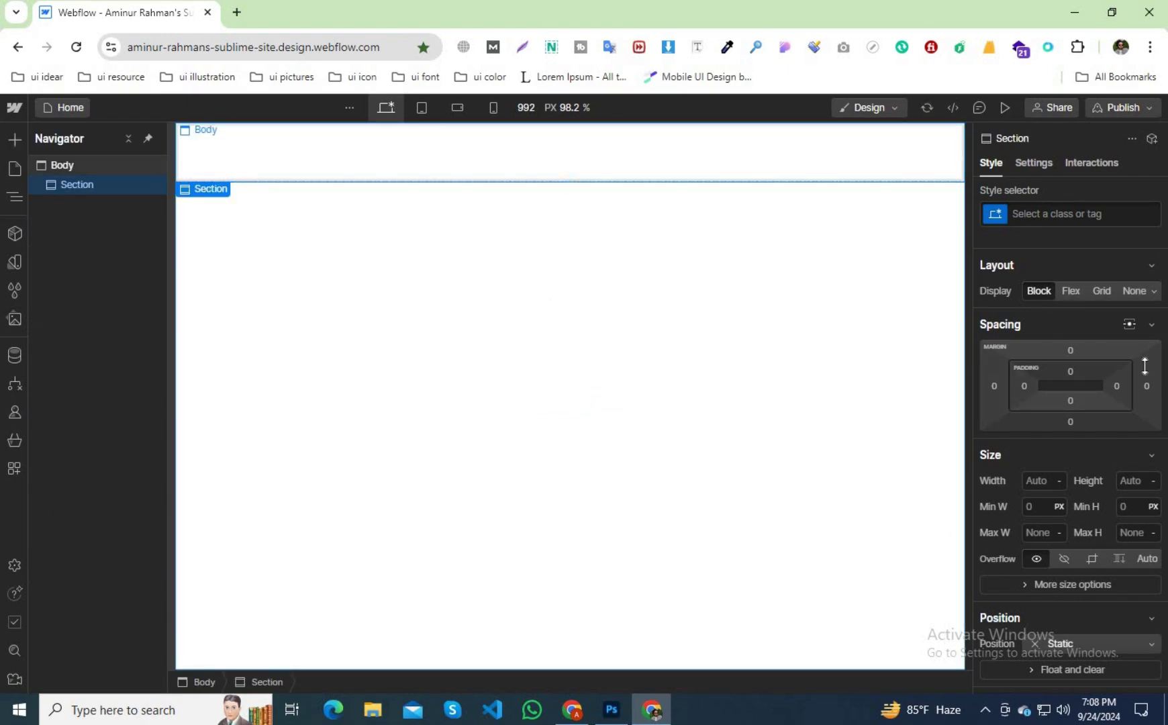
left_click(1071, 372)
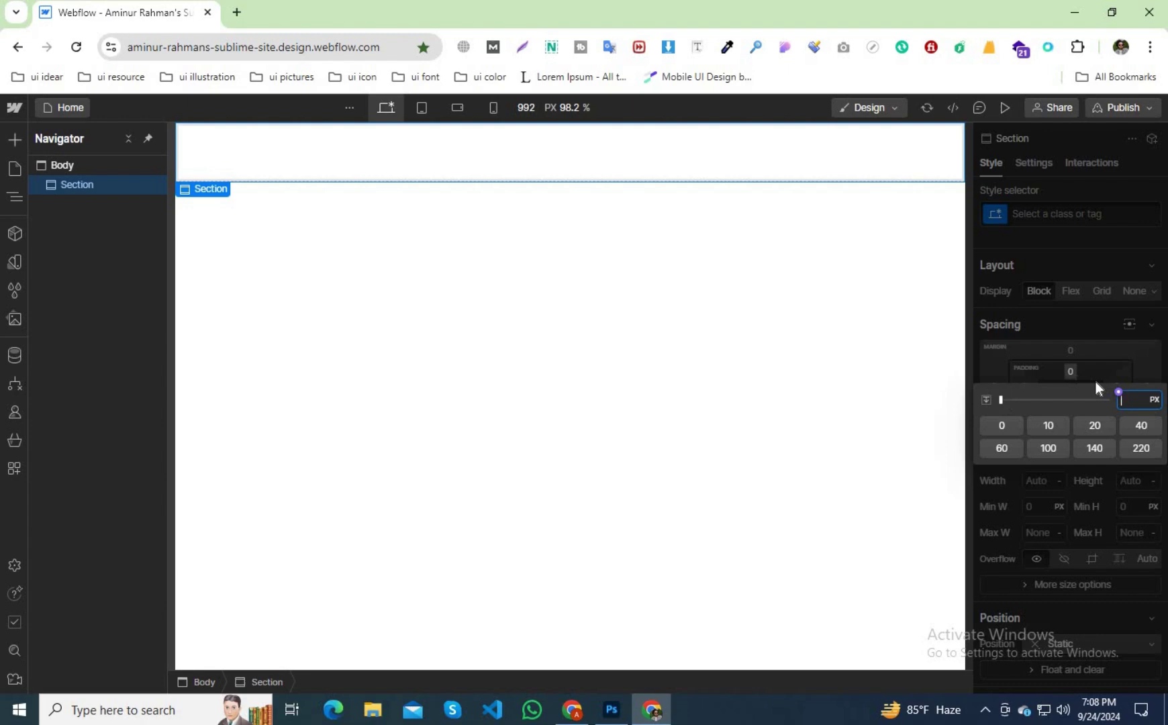
left_click(1002, 448)
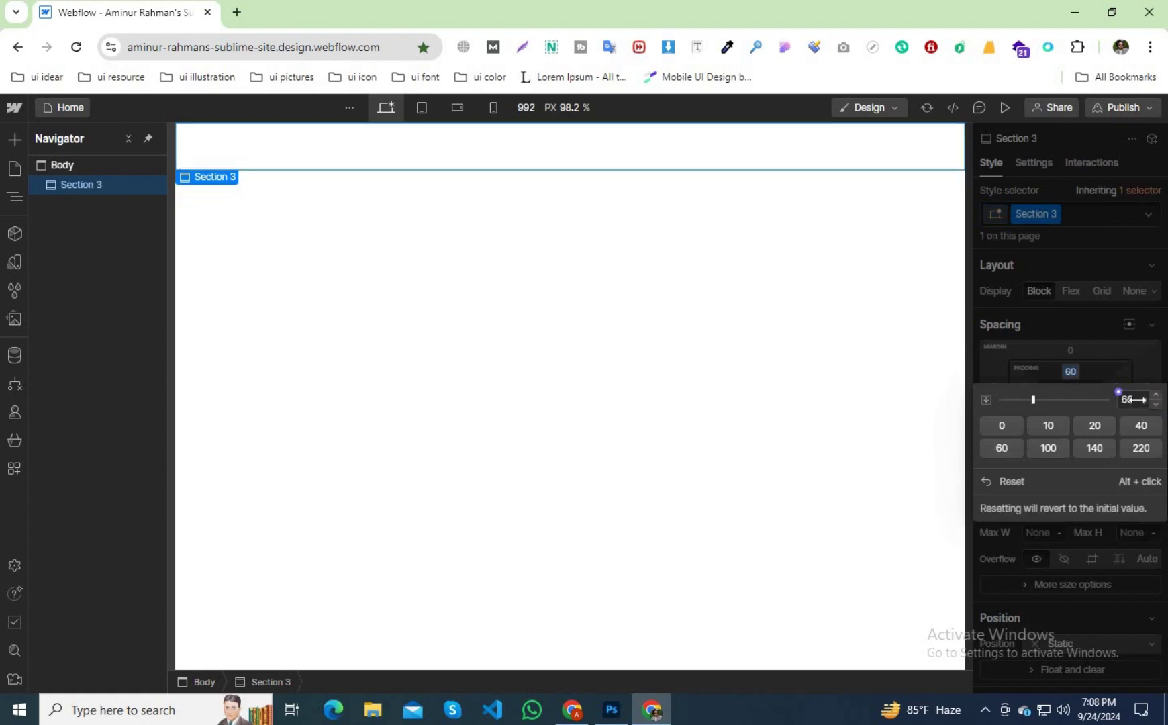
left_click(1128, 399)
left_click(1109, 350)
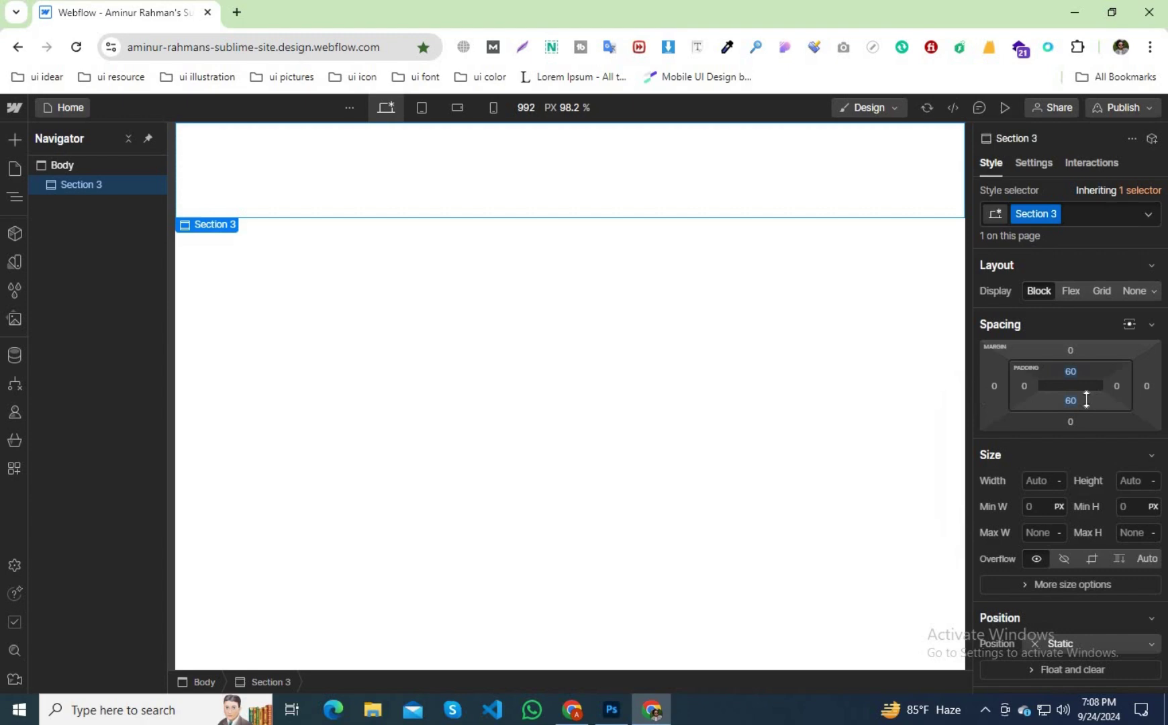
Set Section 3's background color to the blue color-2 variable
scroll(1063, 513, "down", 6)
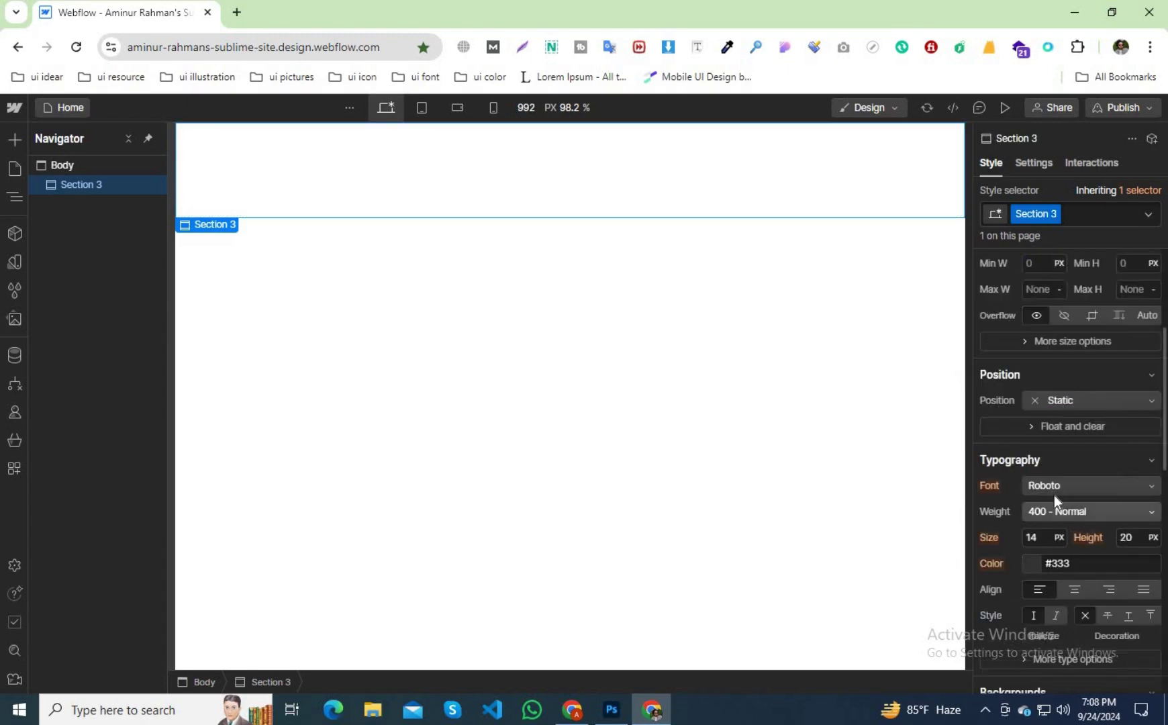
scroll(1040, 505, "down", 1)
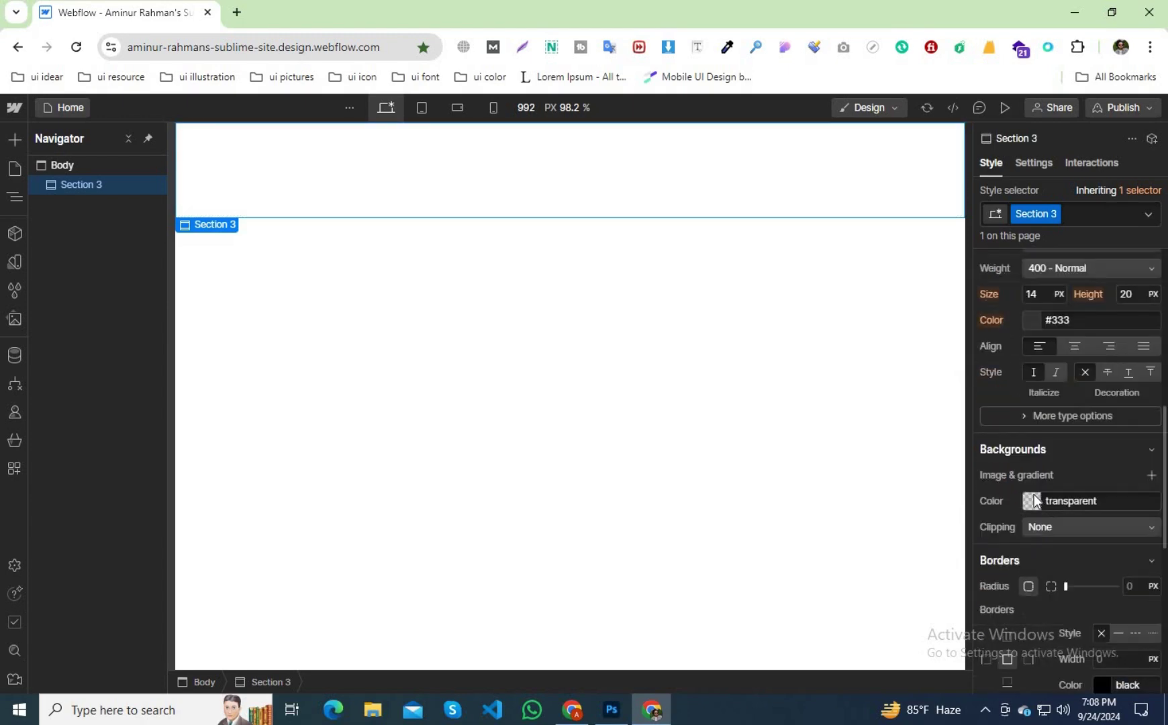
left_click(1027, 503)
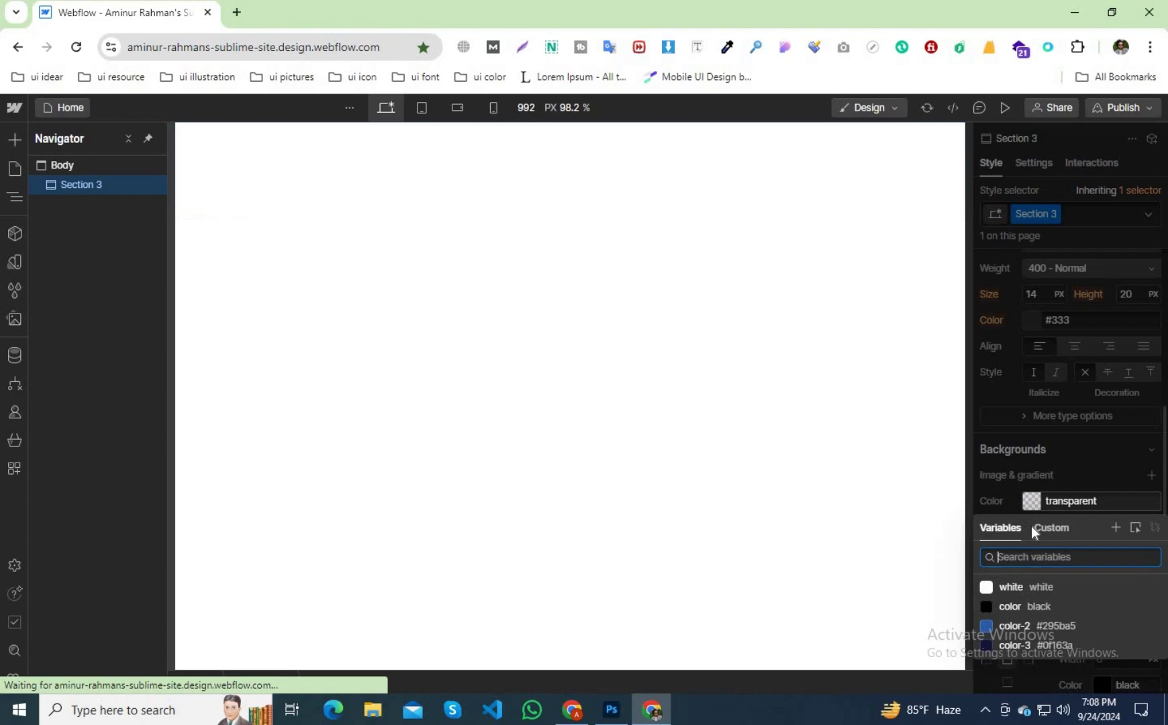
left_click(1015, 626)
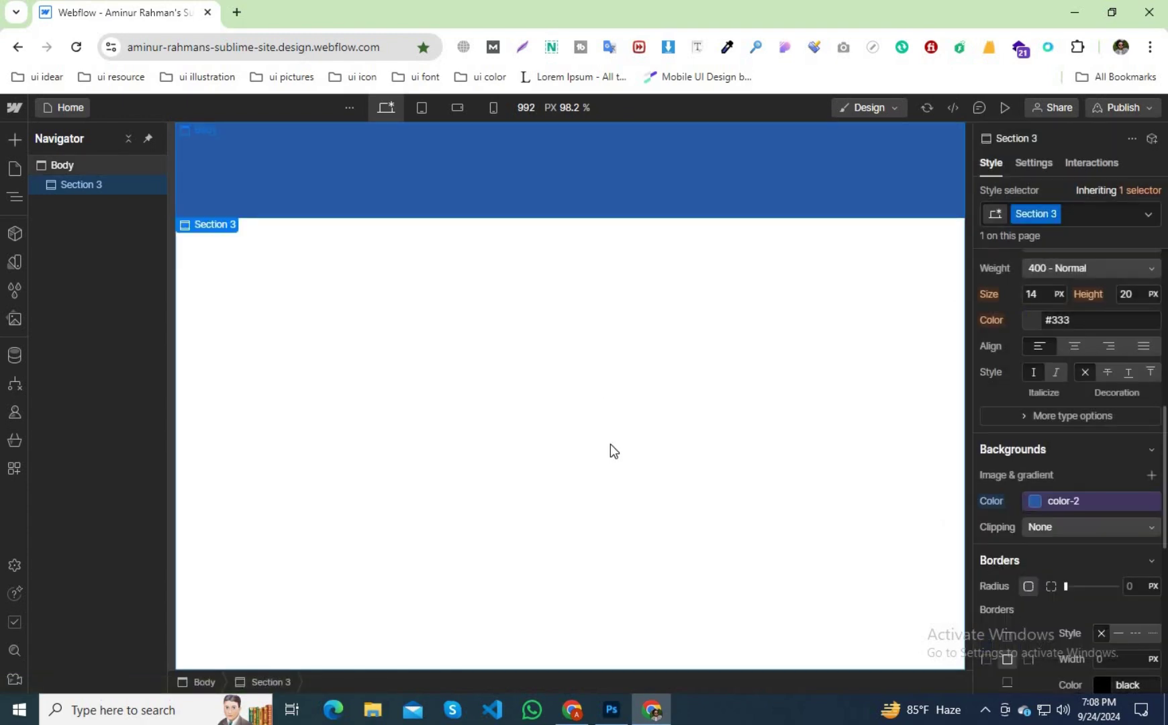
left_click(612, 449)
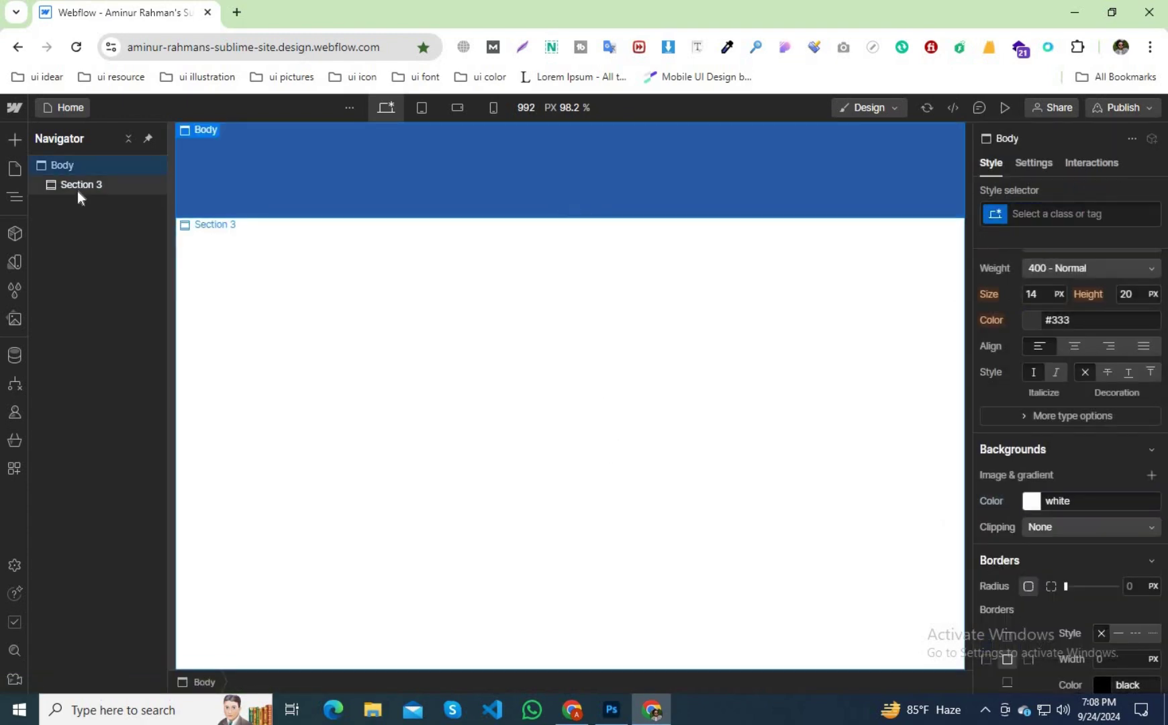
Add a Container inside Section 3
left_click(51, 184)
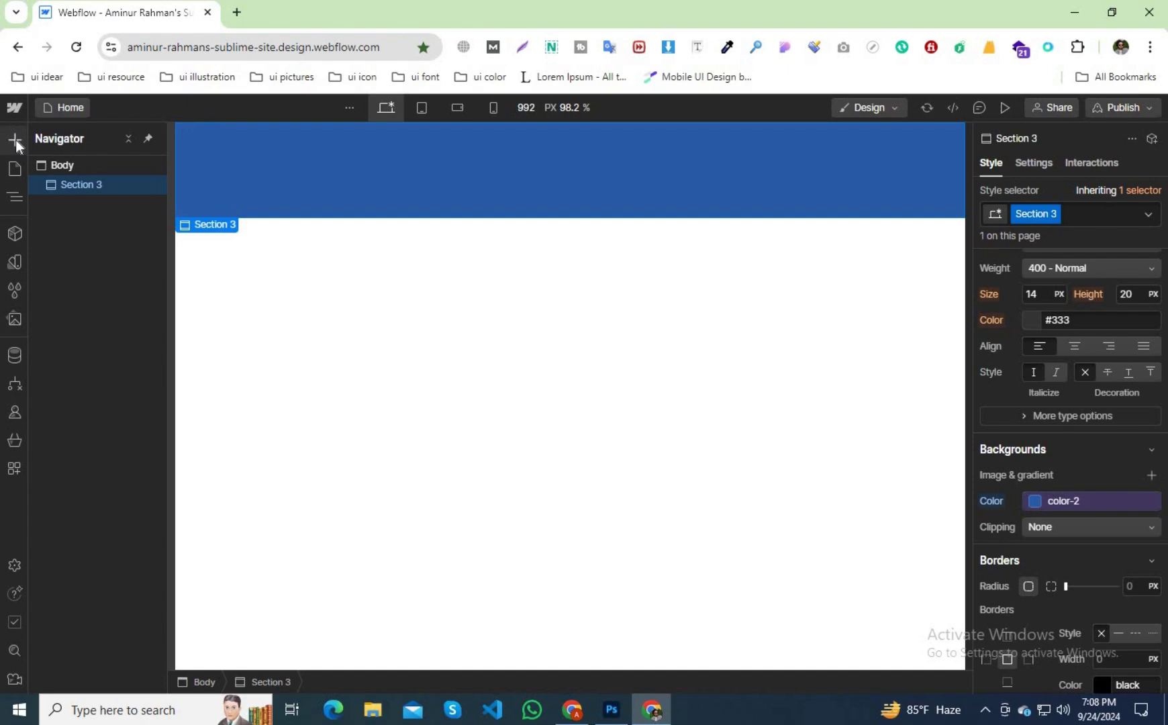
left_click(14, 139)
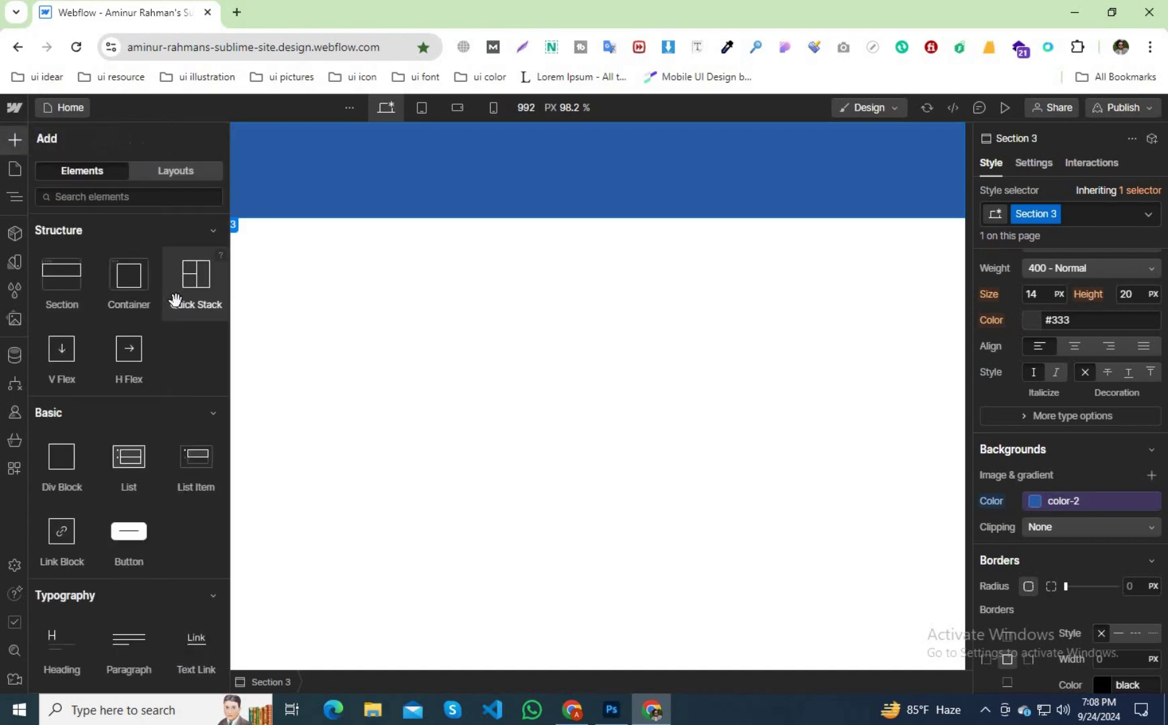
left_click(132, 290)
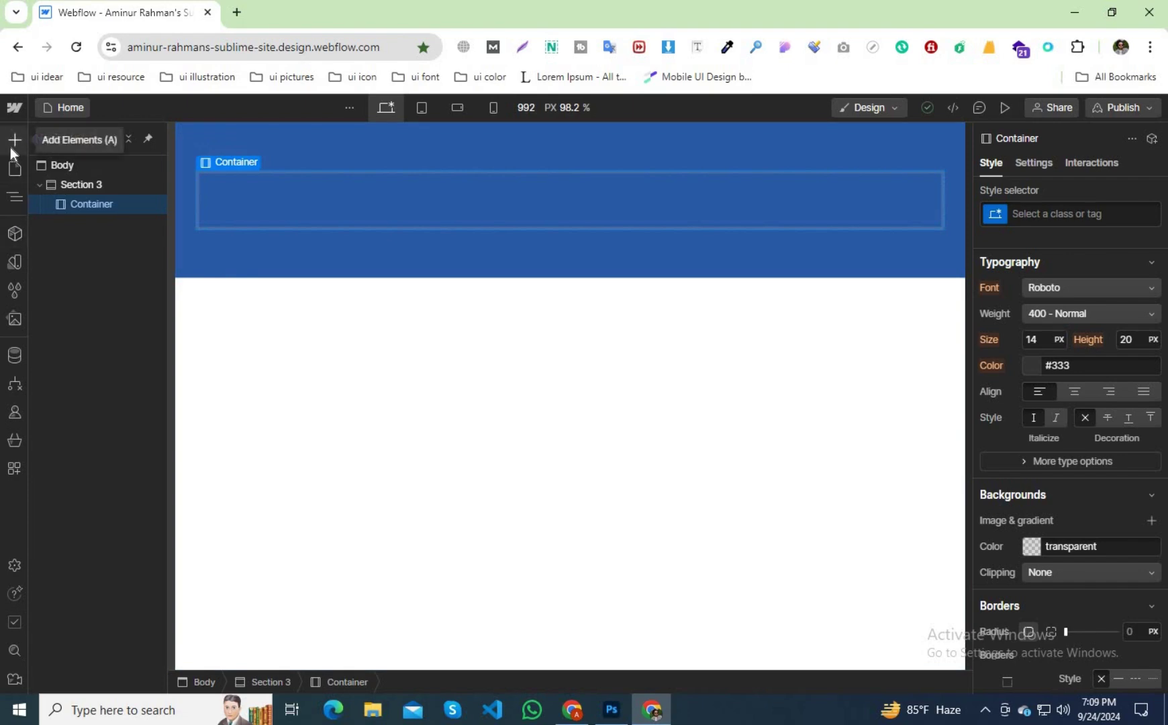
Add a Heading inside the Container
key("a")
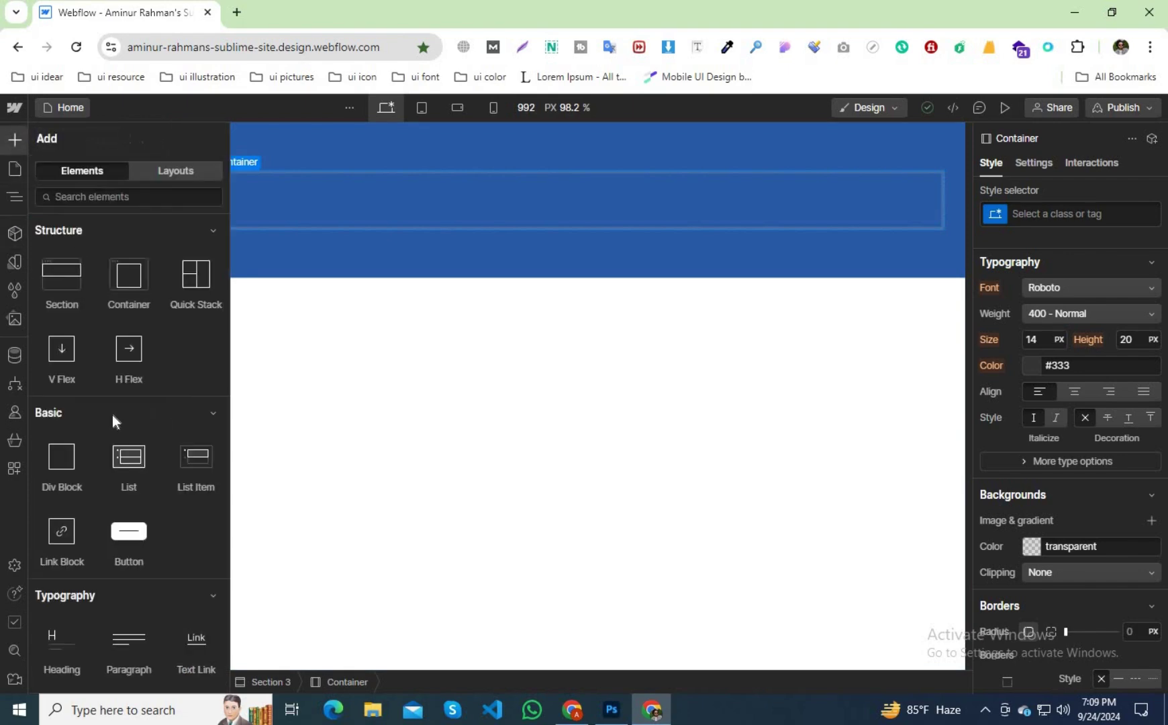
scroll(74, 510, "down", 1)
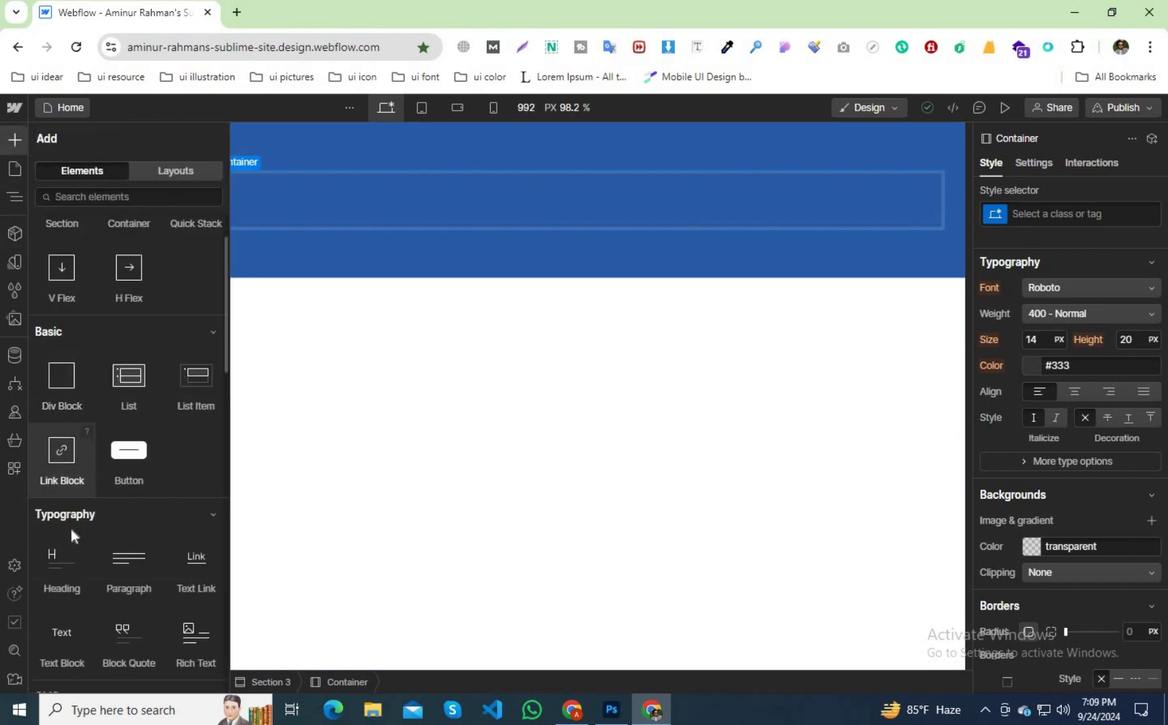
left_click(52, 566)
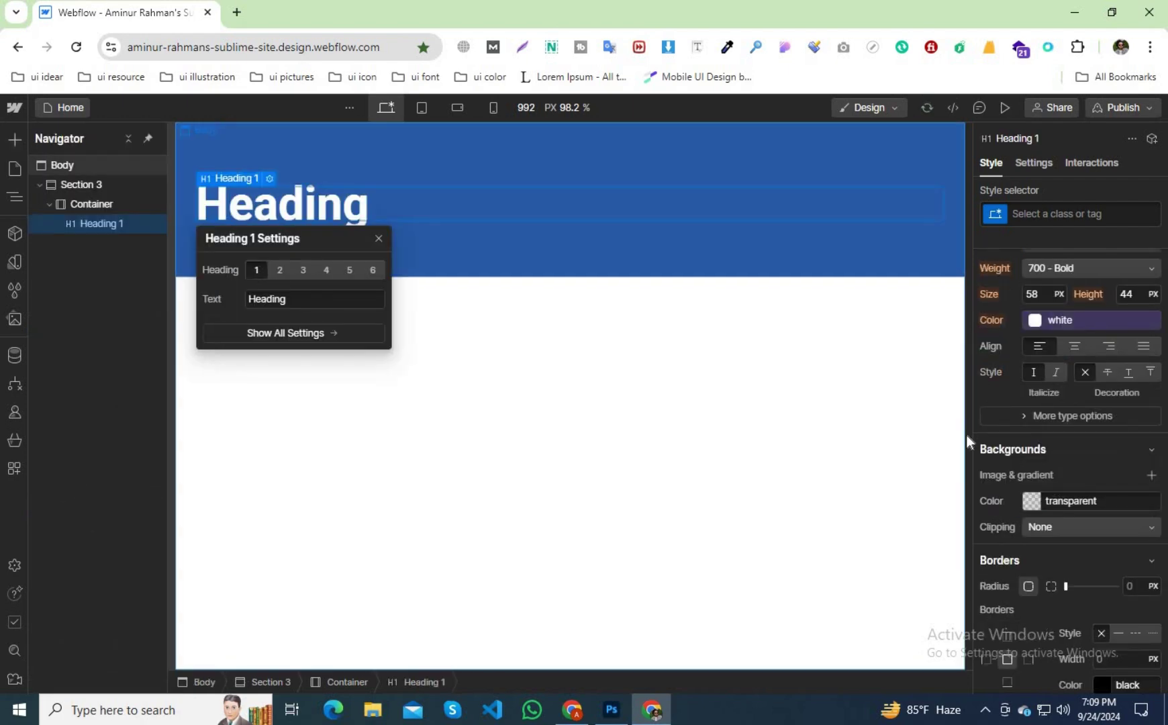
Center-align the Container's text, then select Heading 1 and open quick find
left_click(92, 205)
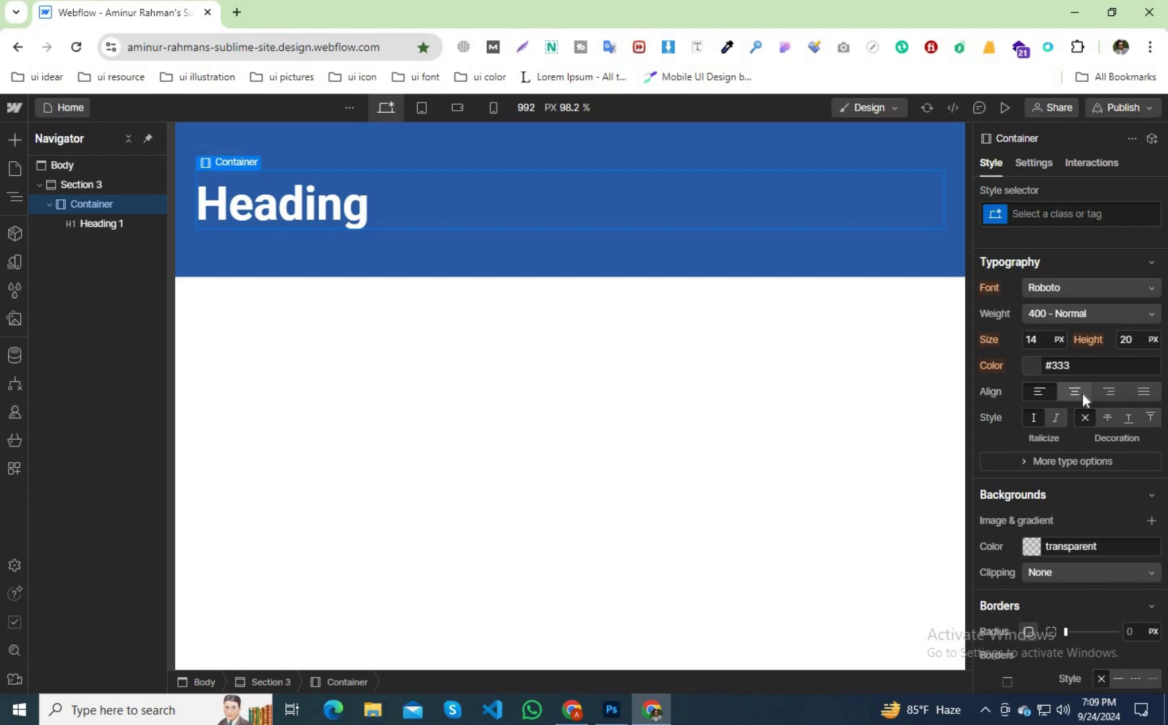
left_click(1074, 392)
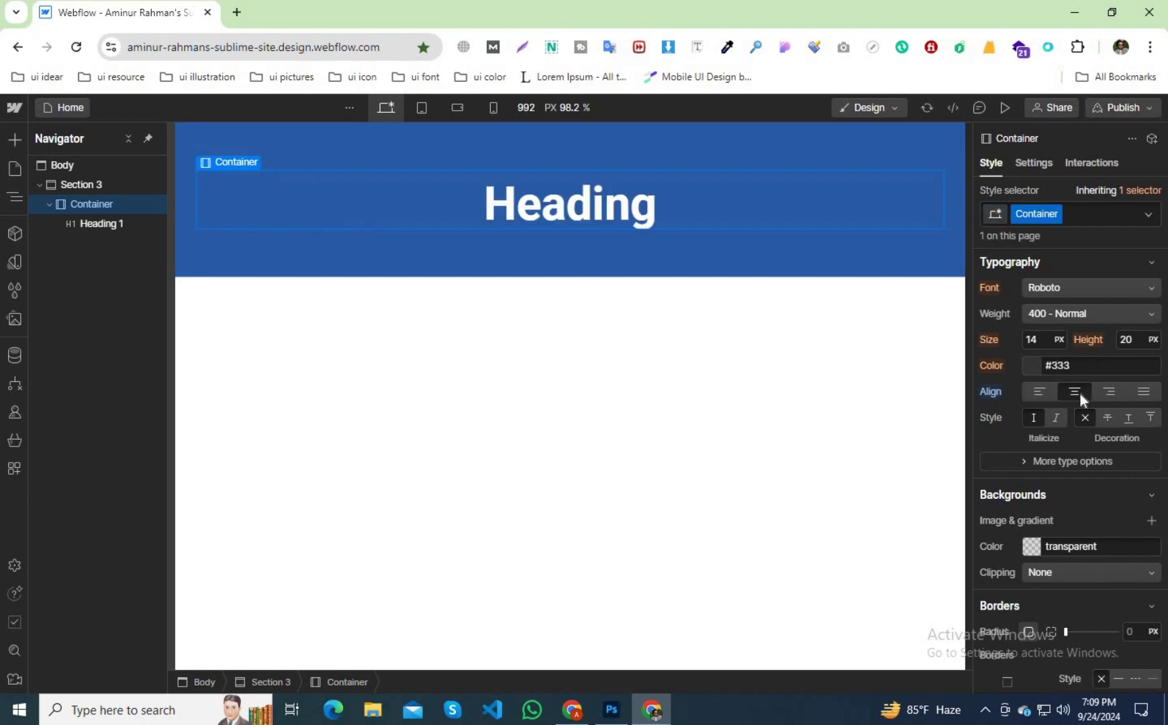
left_click(529, 370)
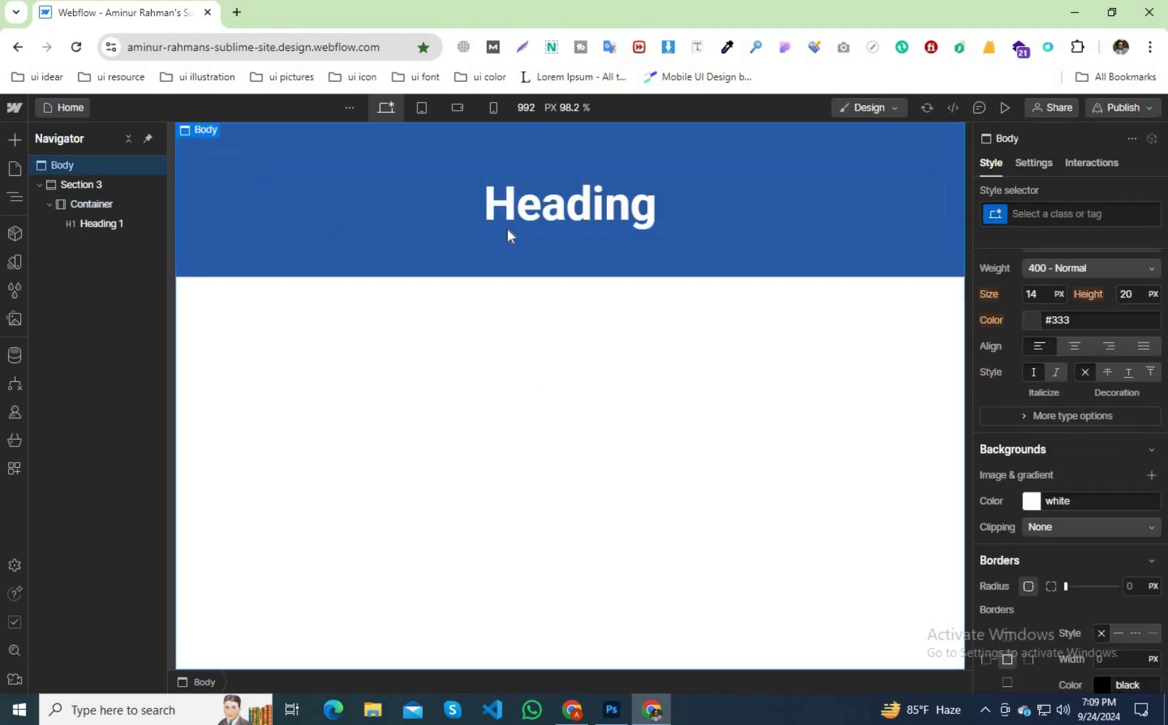
left_click(95, 224)
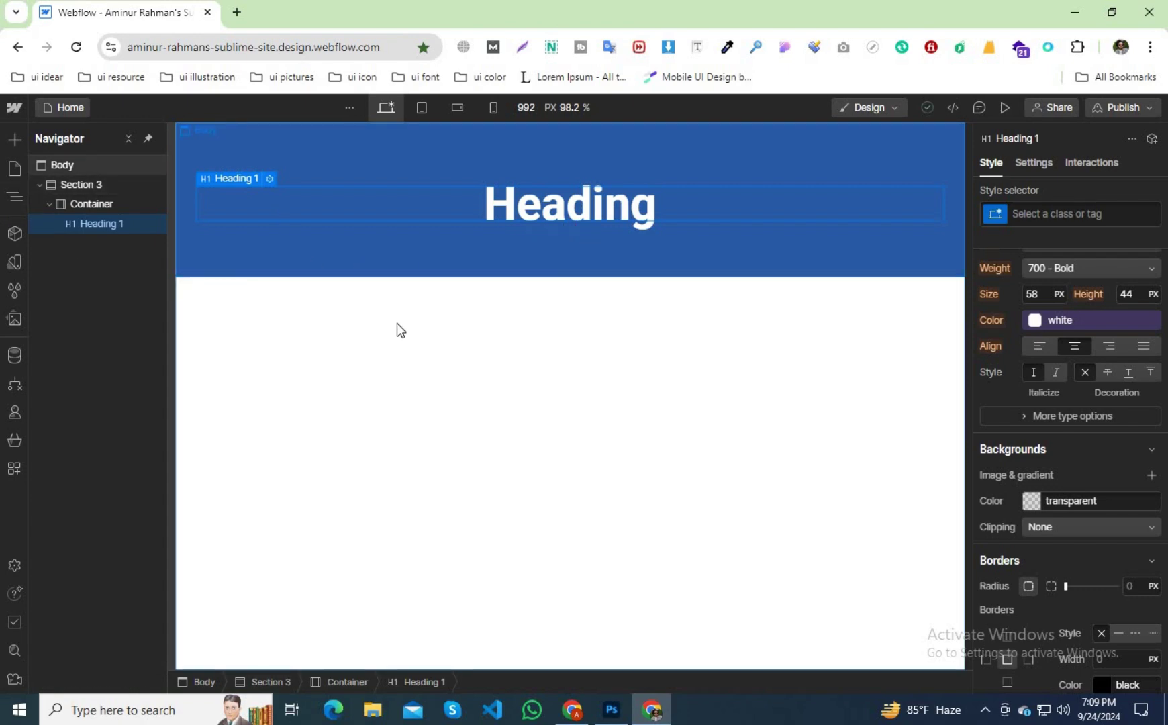
key("ctrl+e")
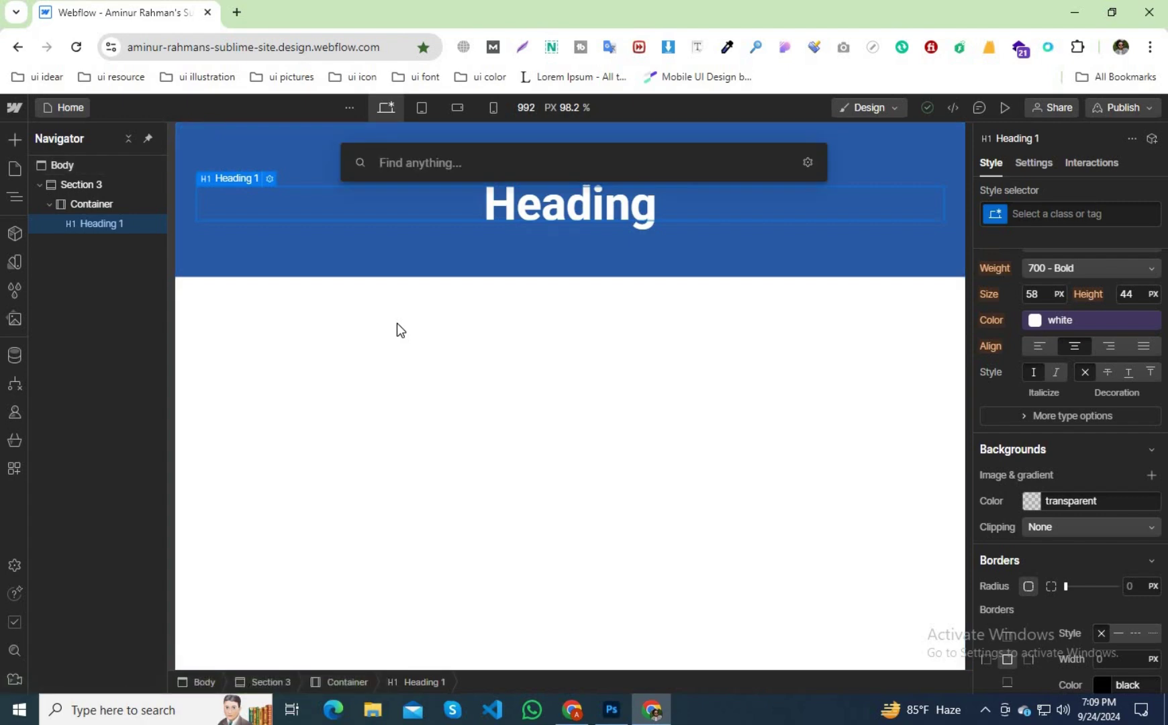
Insert a Lorem ipsum Paragraph below Heading 1 by searching 'par'
type("par")
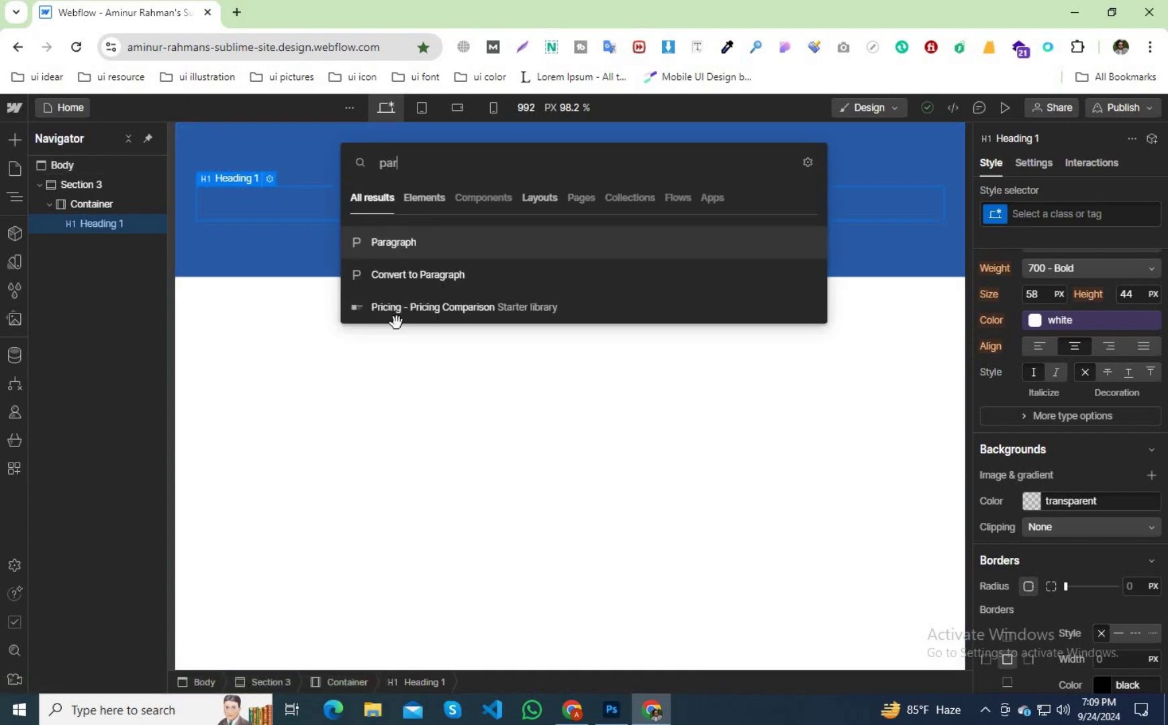
left_click(415, 242)
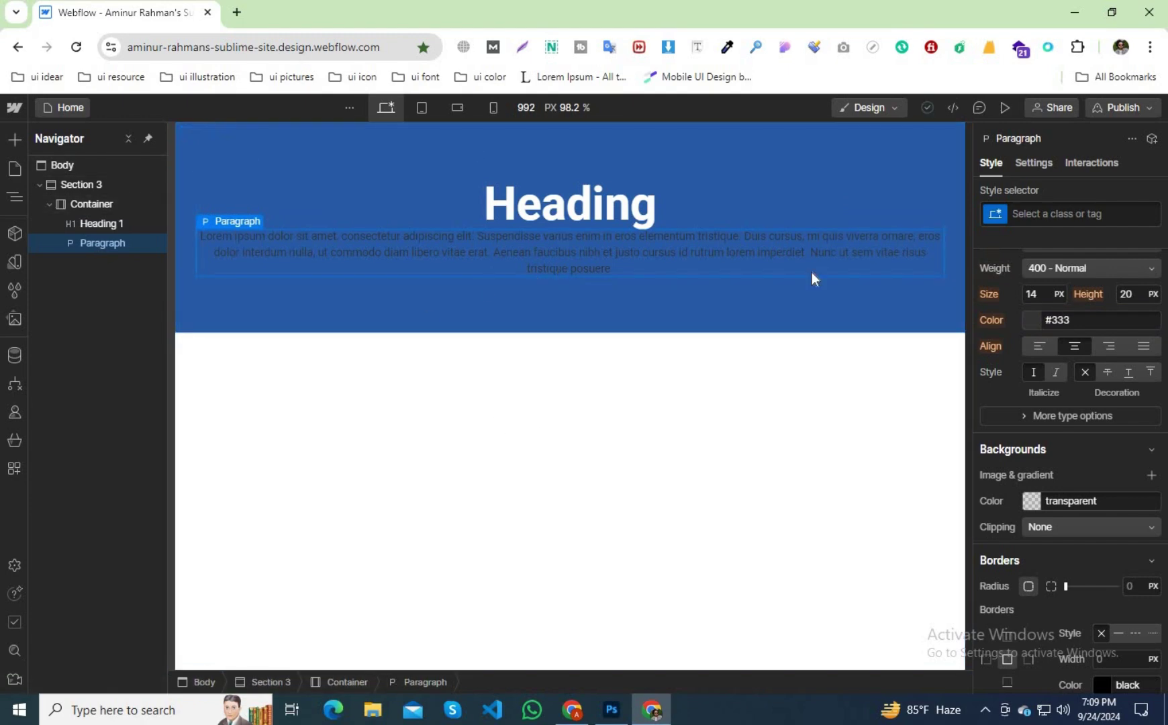
key("Return")
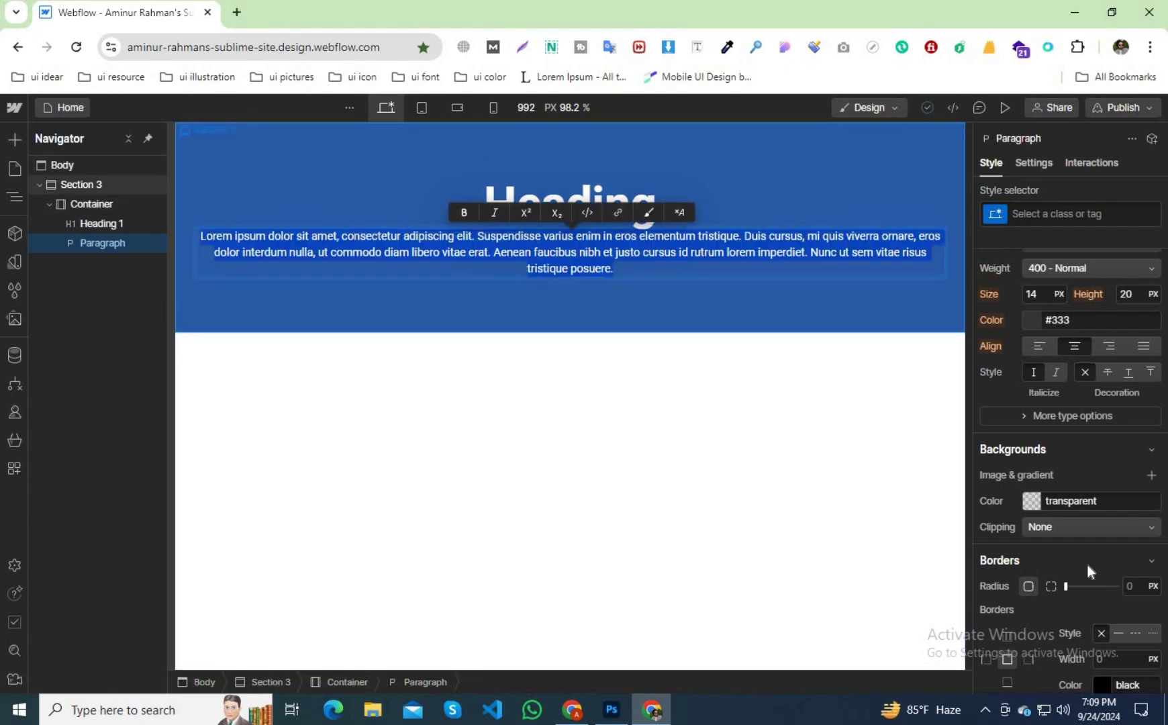
scroll(1039, 491, "up", 2)
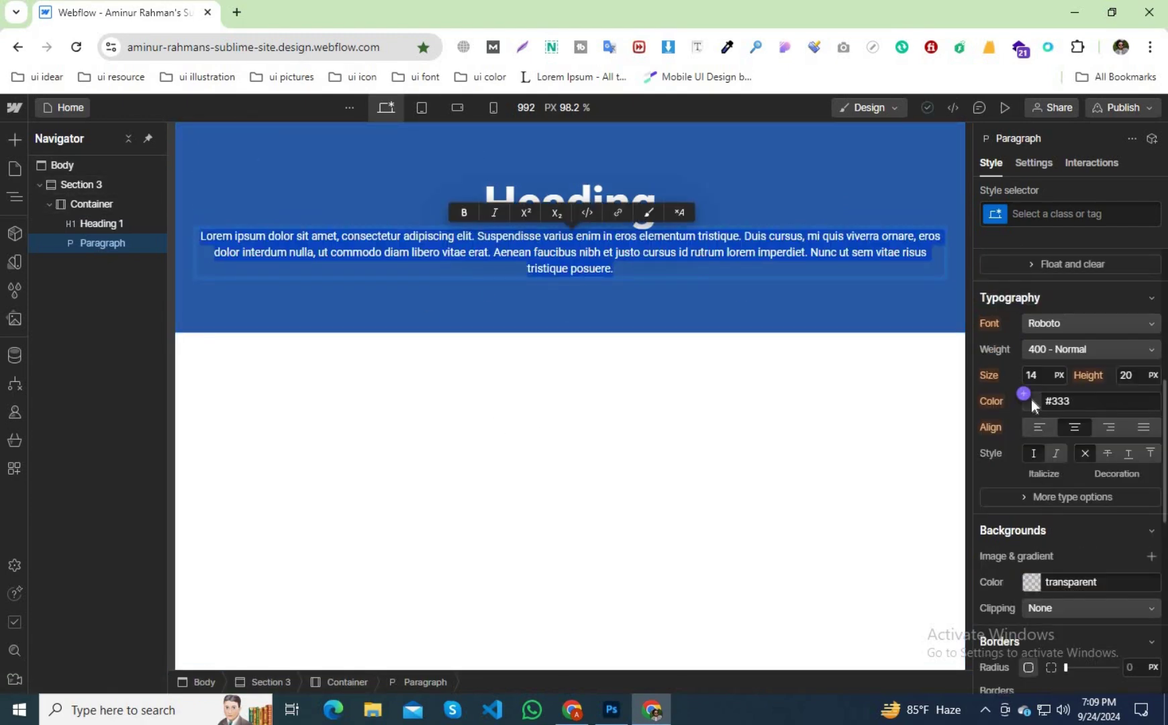
Set the paragraph's text color to the white variable, then deselect it
left_click(1023, 395)
left_click(1017, 489)
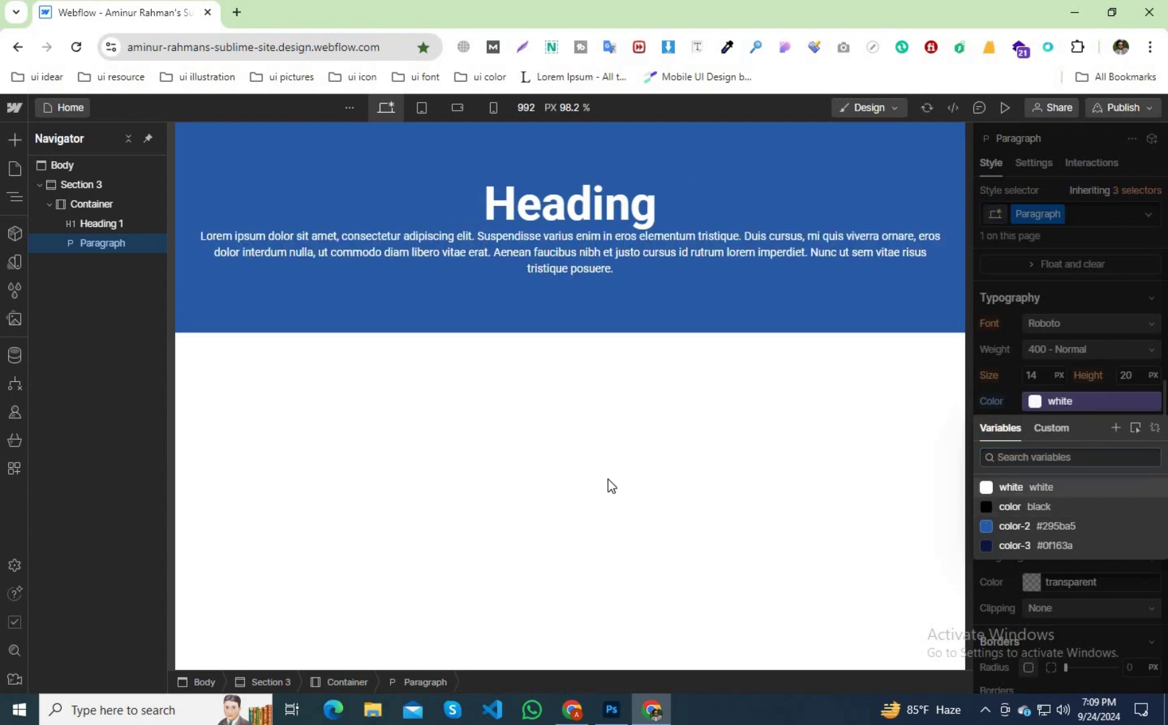
left_click(587, 509)
left_click(586, 508)
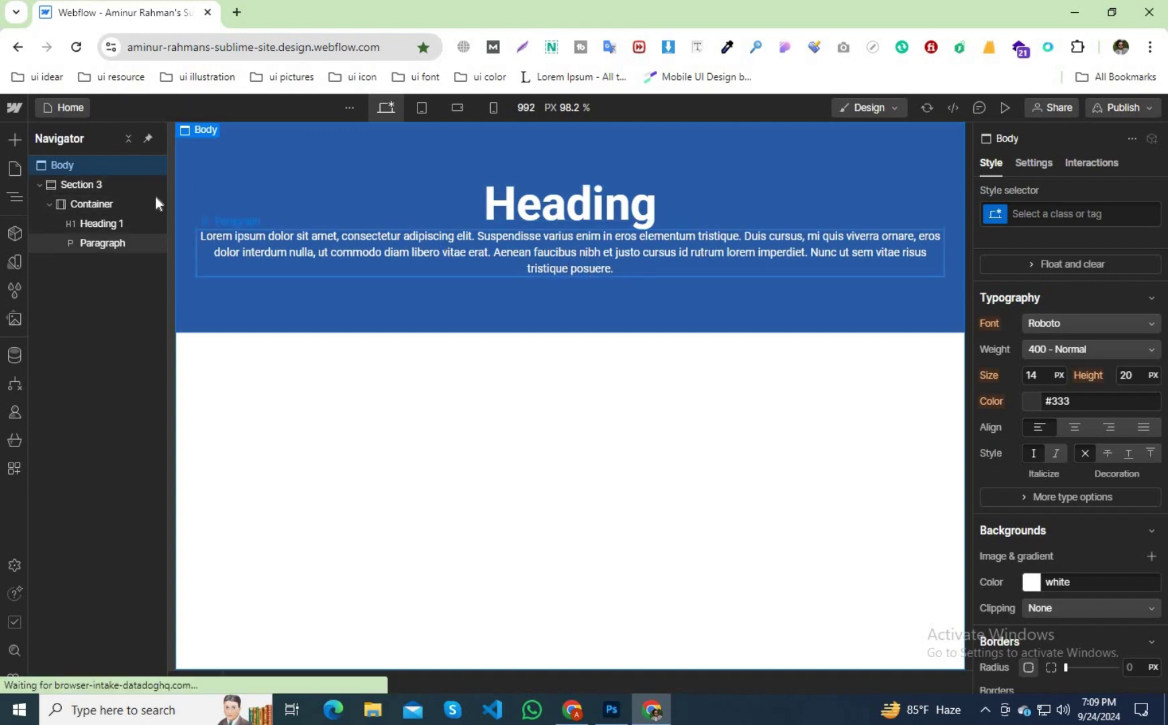
Set the Container's background color to the navy color-3 variable
left_click(106, 204)
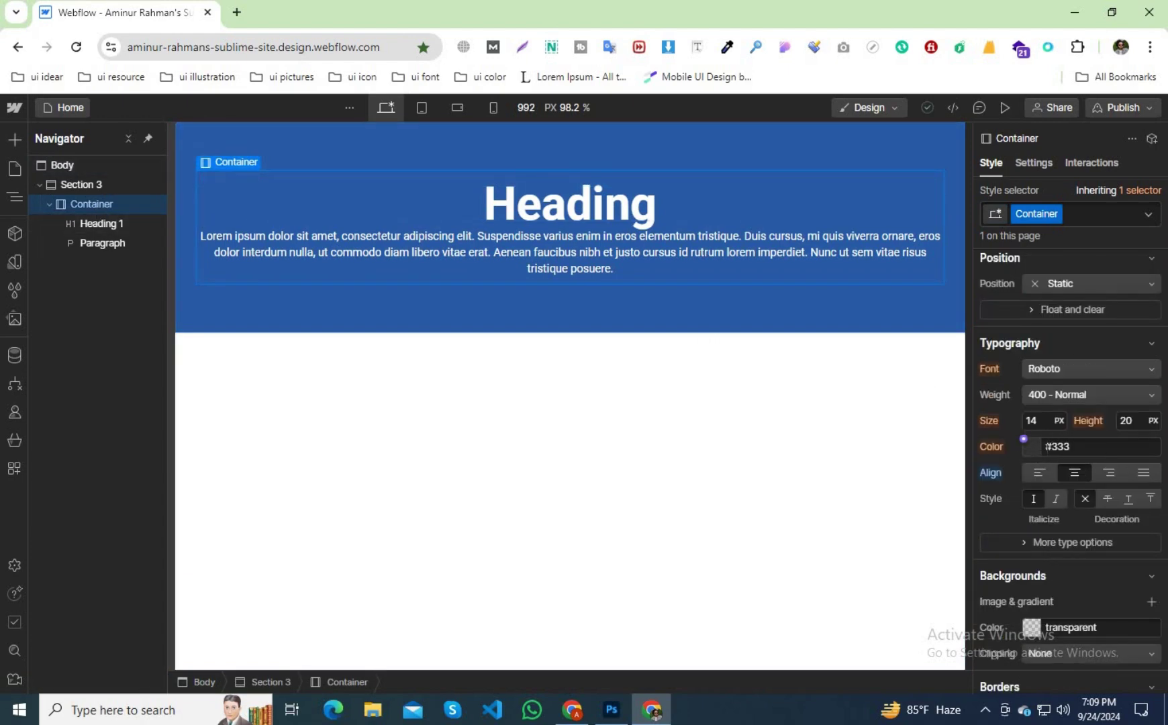
scroll(1047, 451, "down", 5)
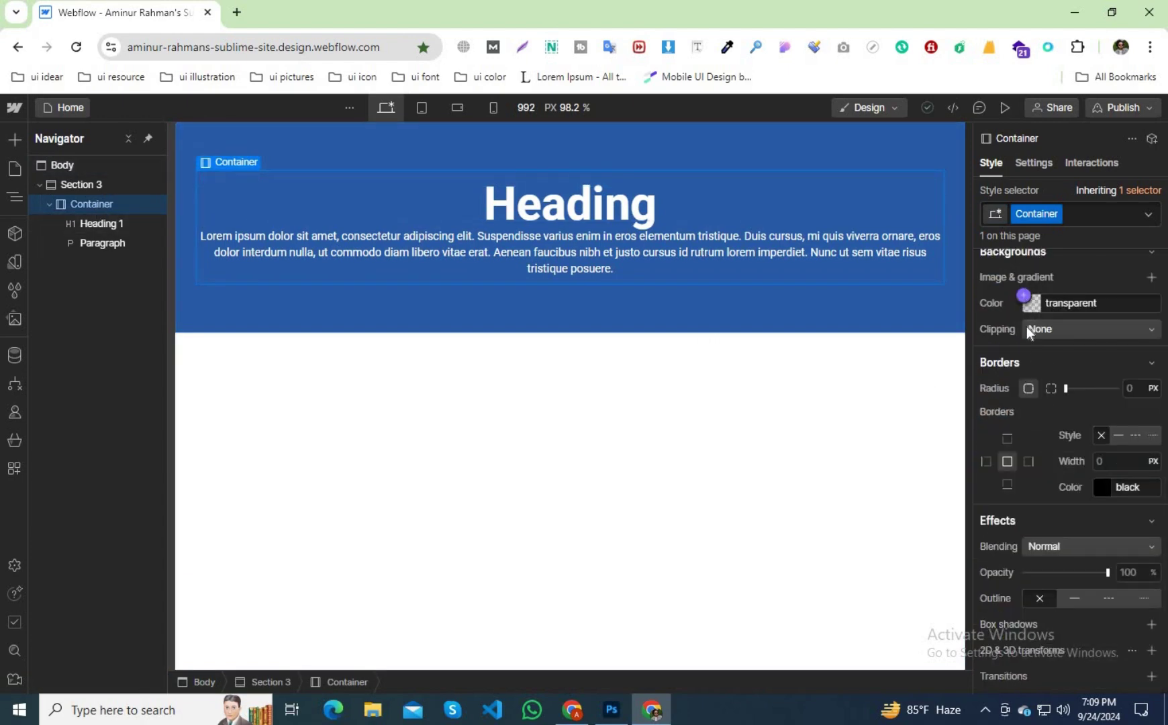
left_click(1032, 303)
left_click(1030, 445)
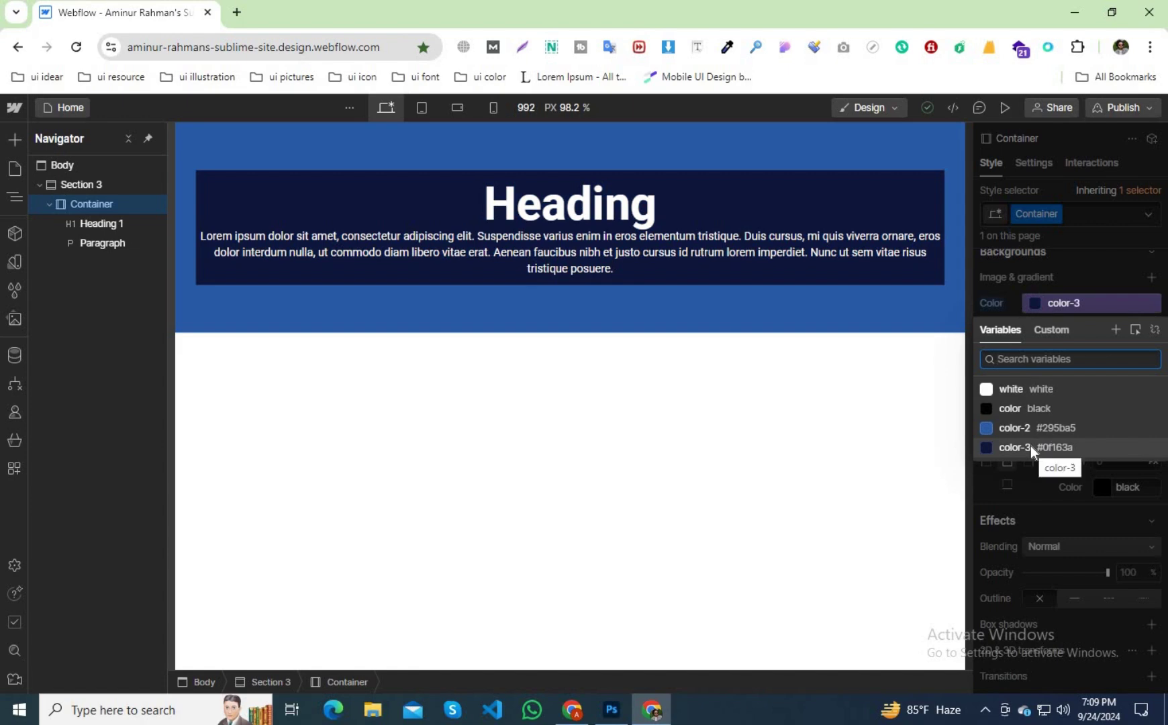
key("Escape")
scroll(1038, 403, "up", 6)
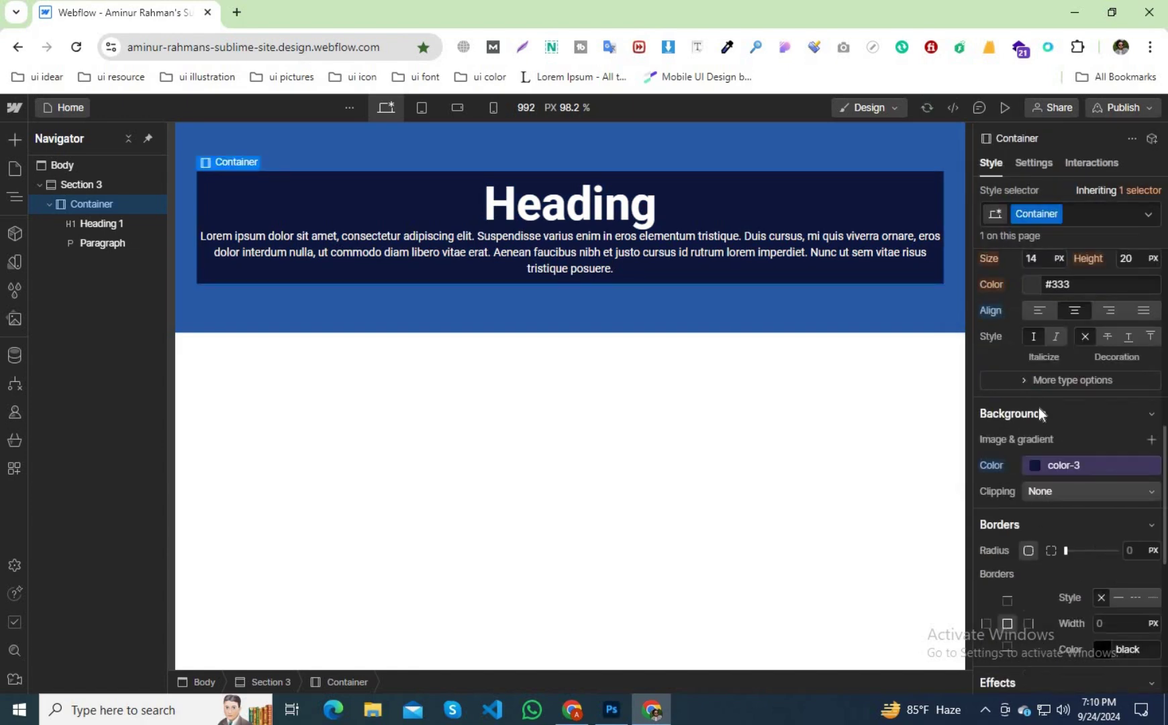
scroll(1053, 458, "up", 5)
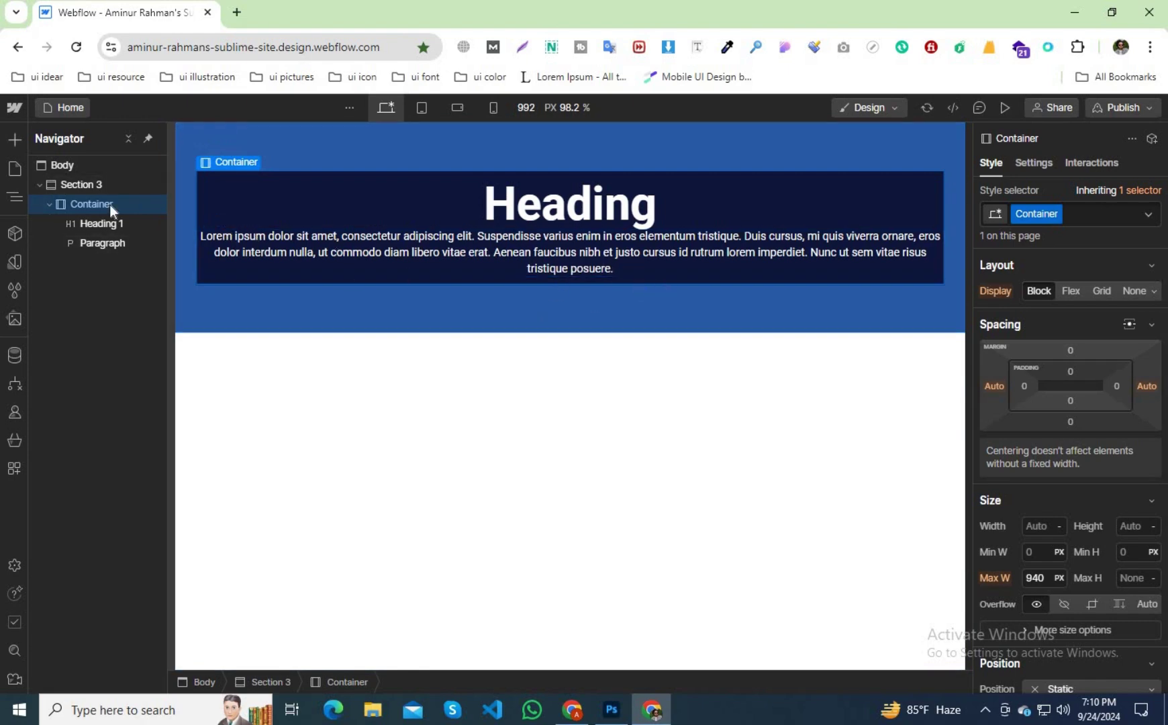
Apply the 40 px padding preset to all four sides of the Container
left_click(1070, 374)
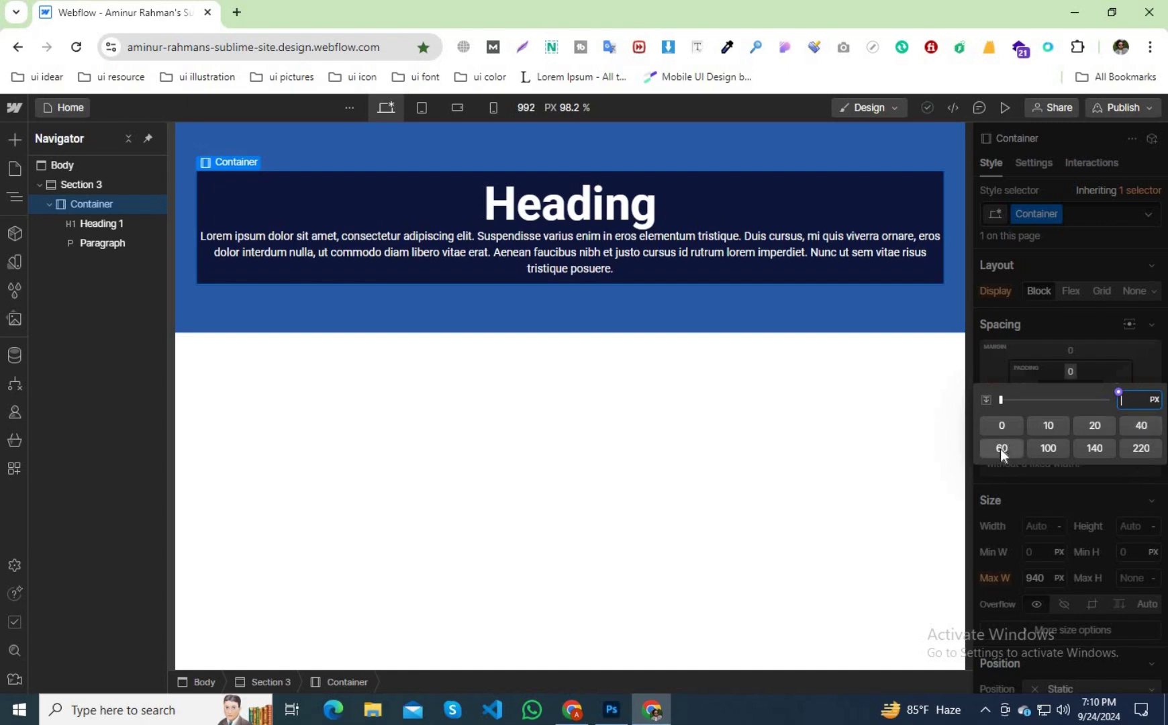
left_click(1140, 428)
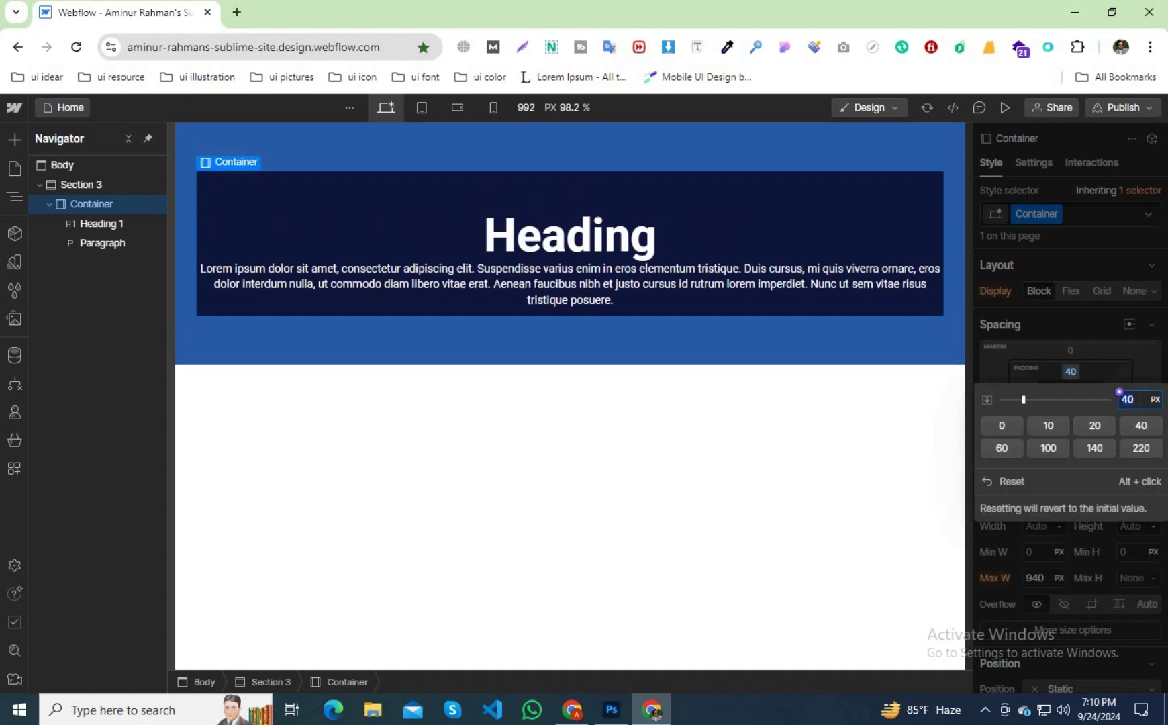
left_click(1140, 425, "alt+shift")
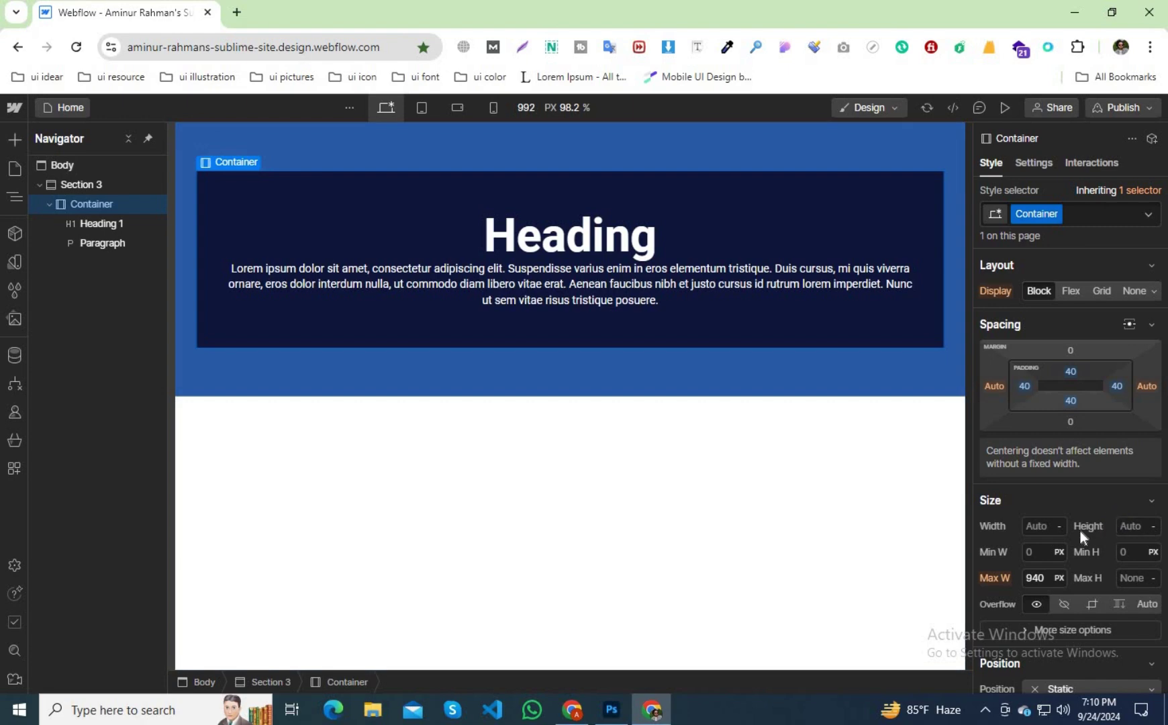
Give the Container a 2 px border using the white color variable
scroll(1080, 529, "down", 3)
scroll(1081, 531, "down", 3)
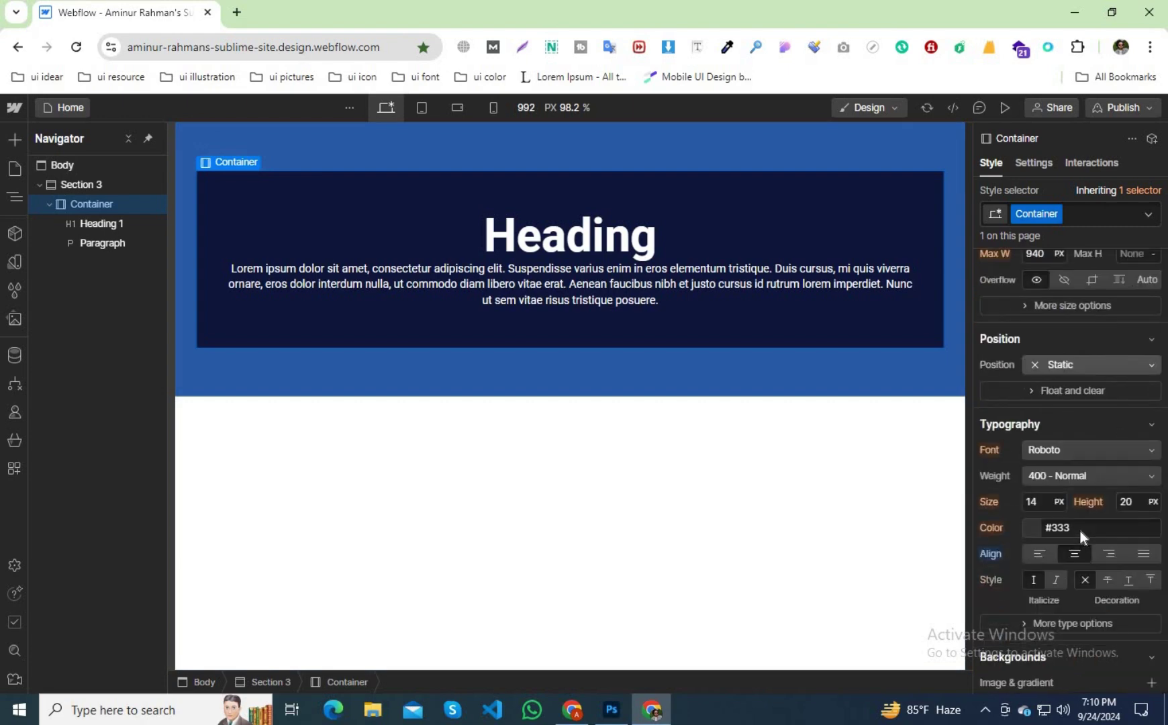
scroll(1078, 527, "down", 3)
scroll(1079, 528, "down", 3)
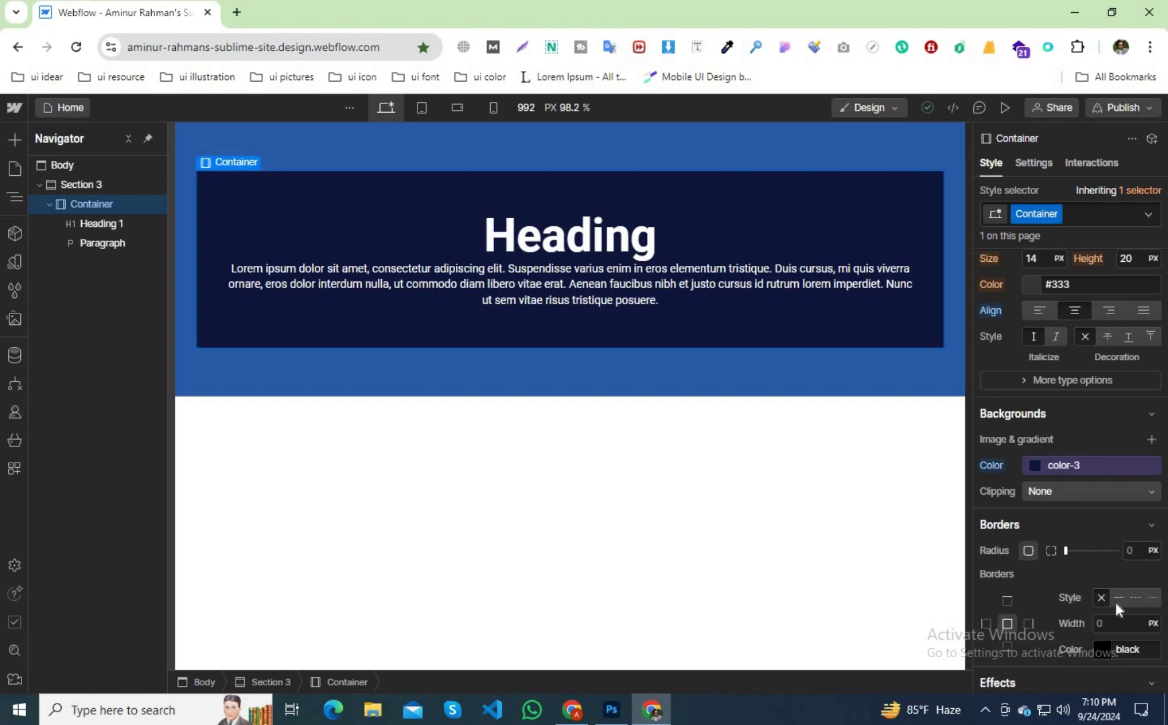
scroll(1116, 603, "down", 3)
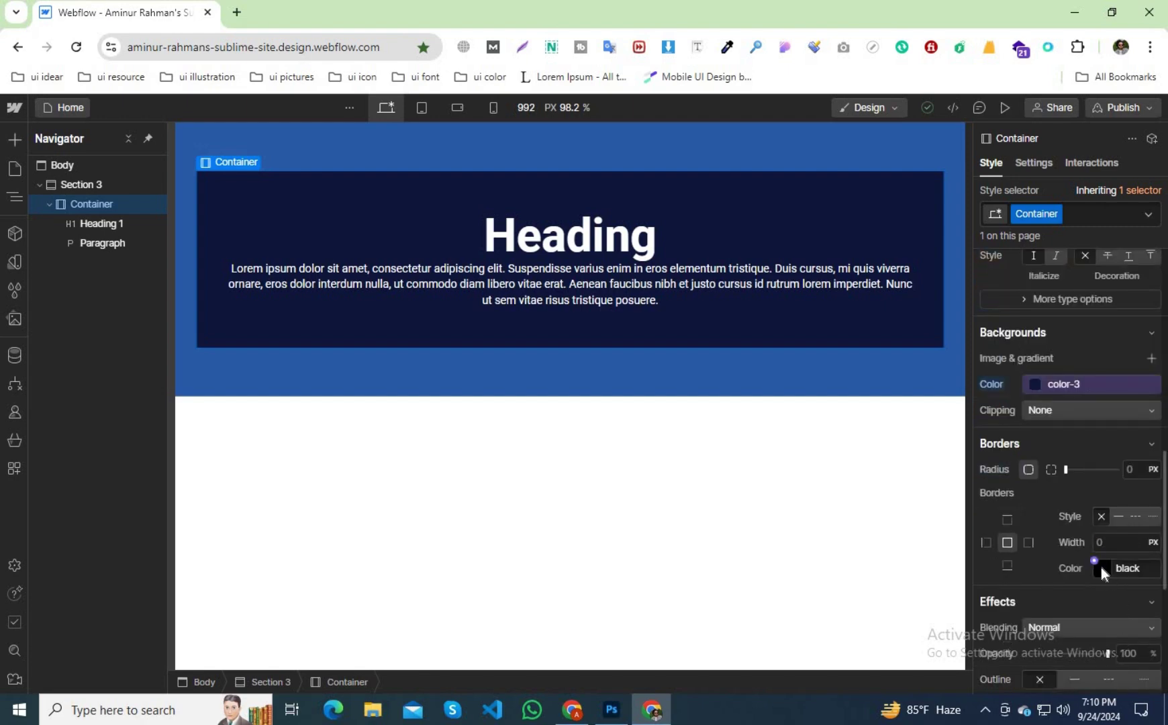
left_click(1096, 566)
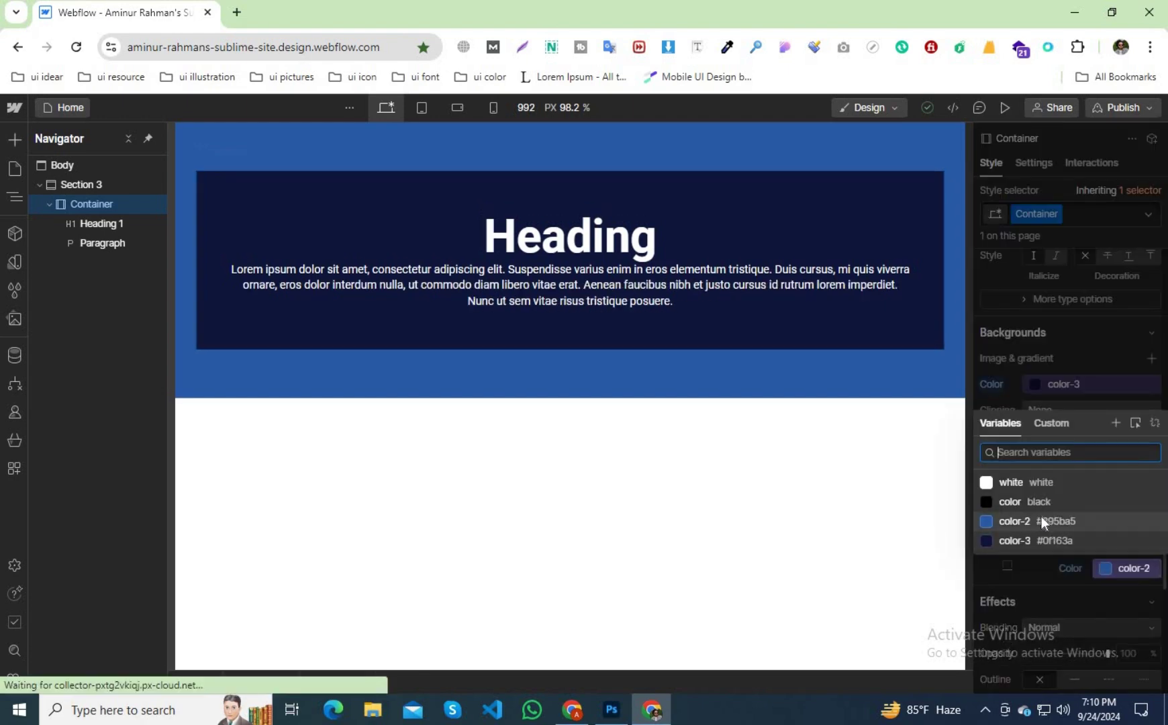
left_click(1023, 486)
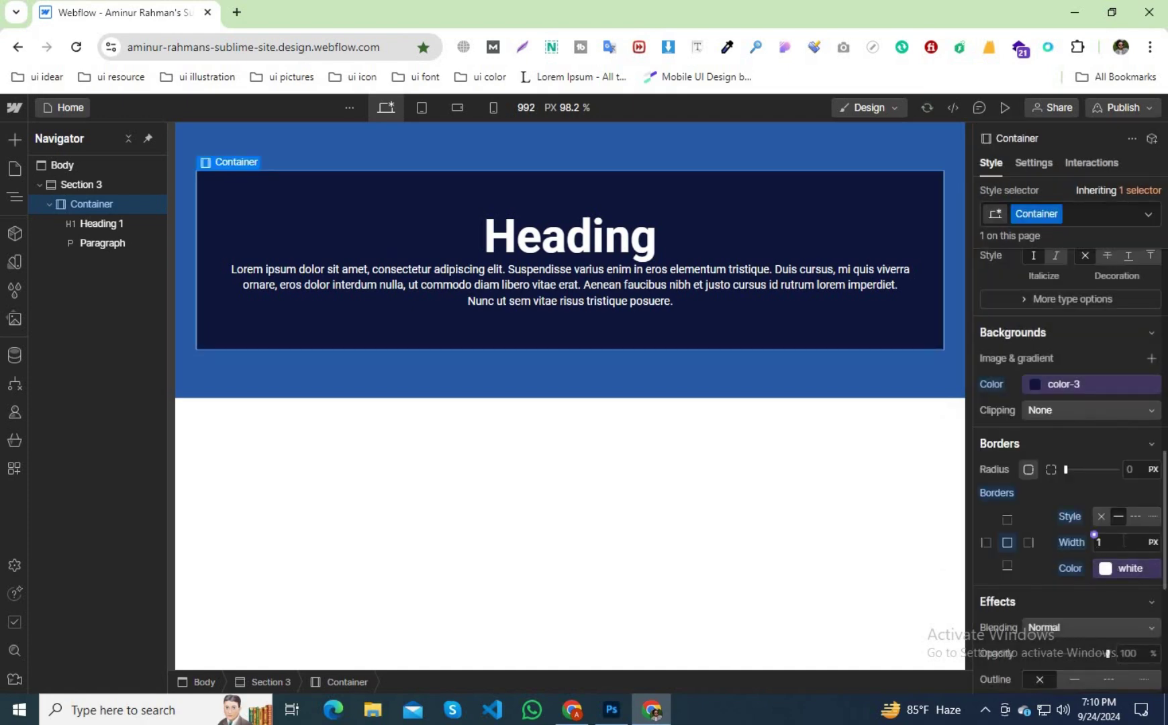
left_click(1120, 542)
type("2")
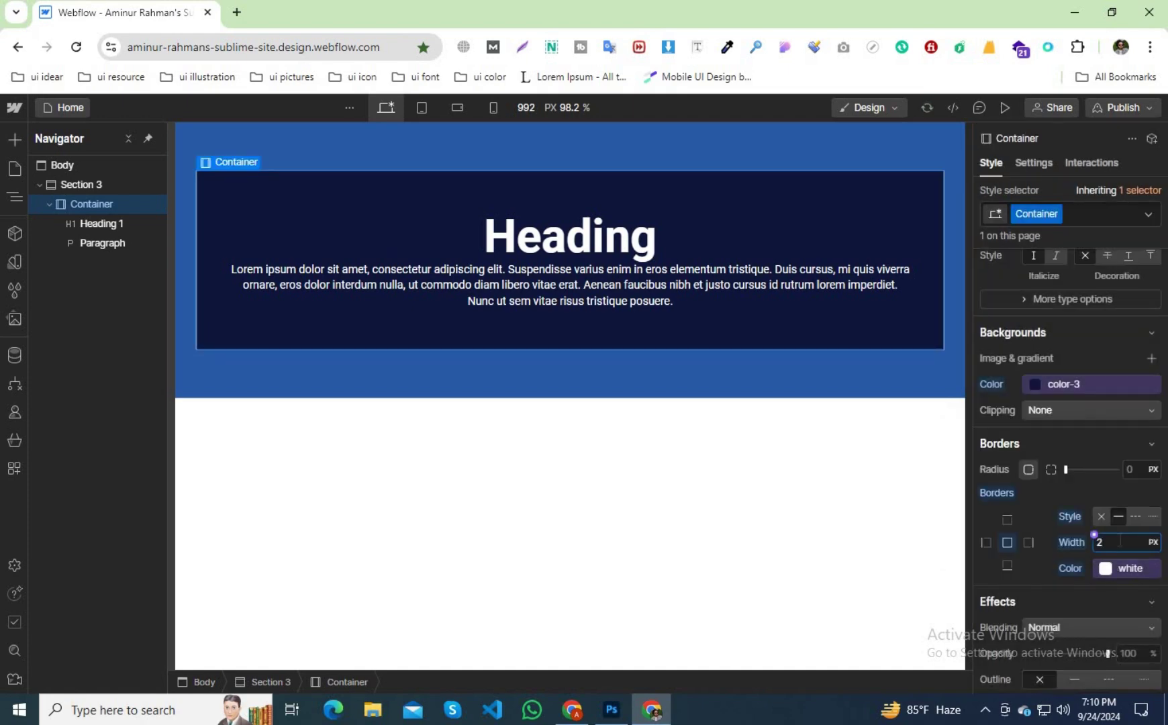
key("Return")
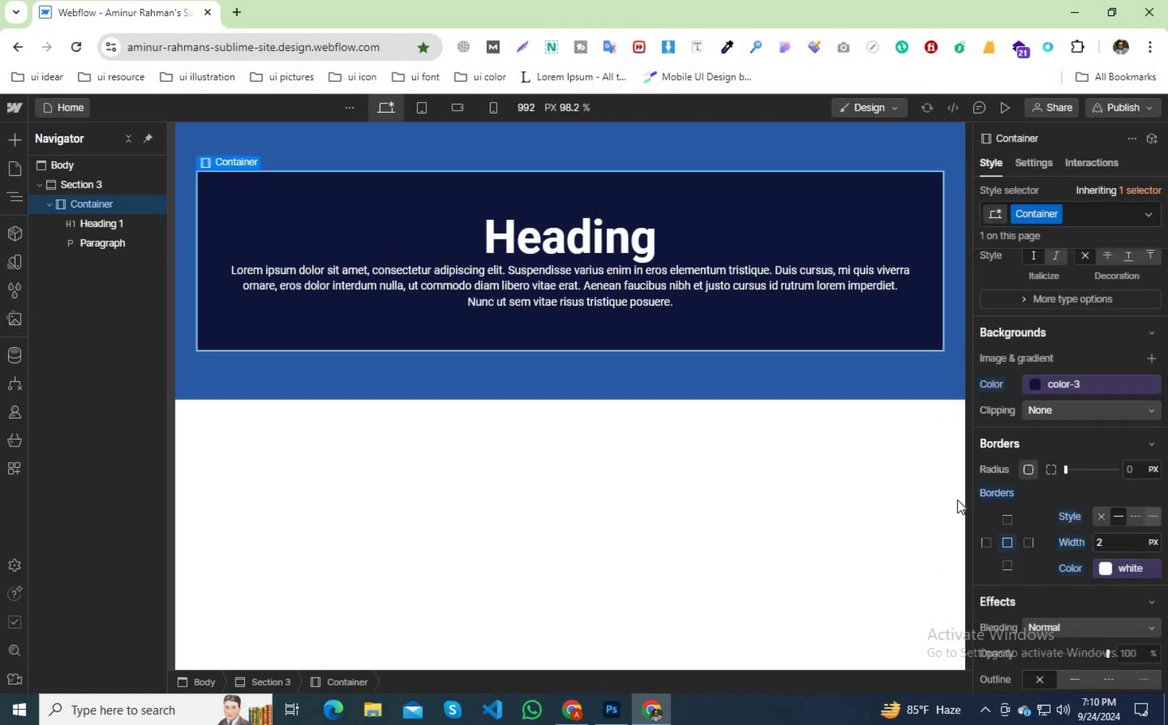
left_click(777, 565)
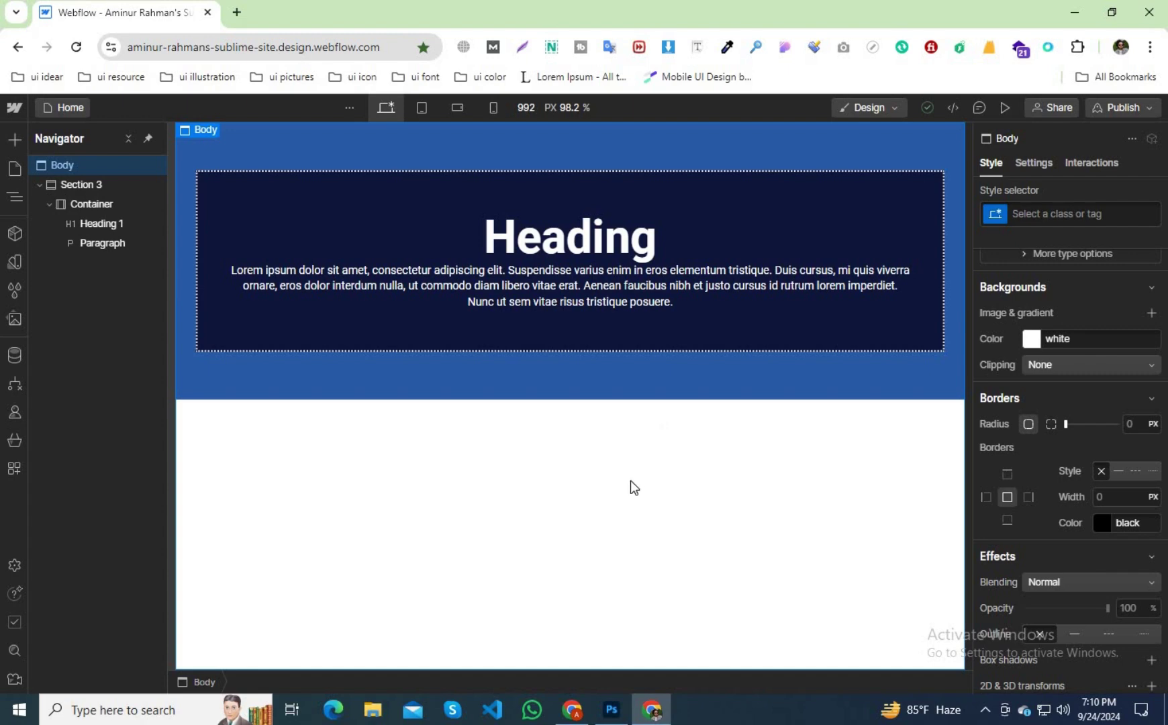
Collapse and select the Container in the Navigator, then duplicate it with Ctrl+D
left_click(48, 204)
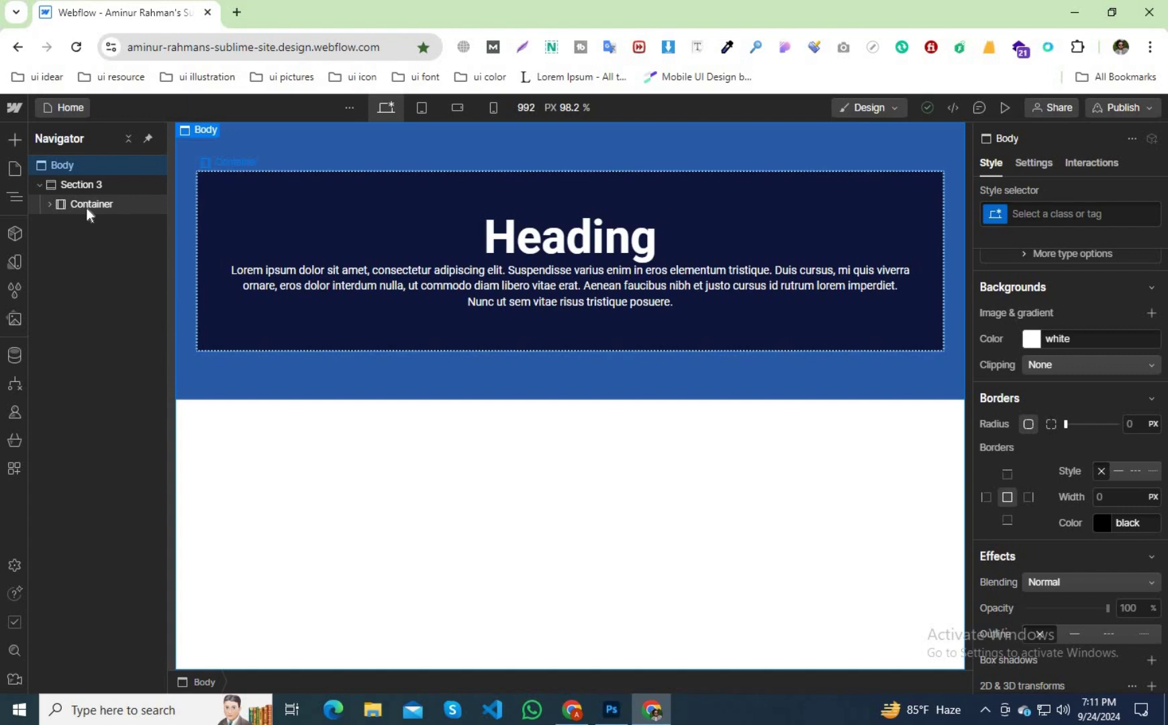
left_click(86, 208)
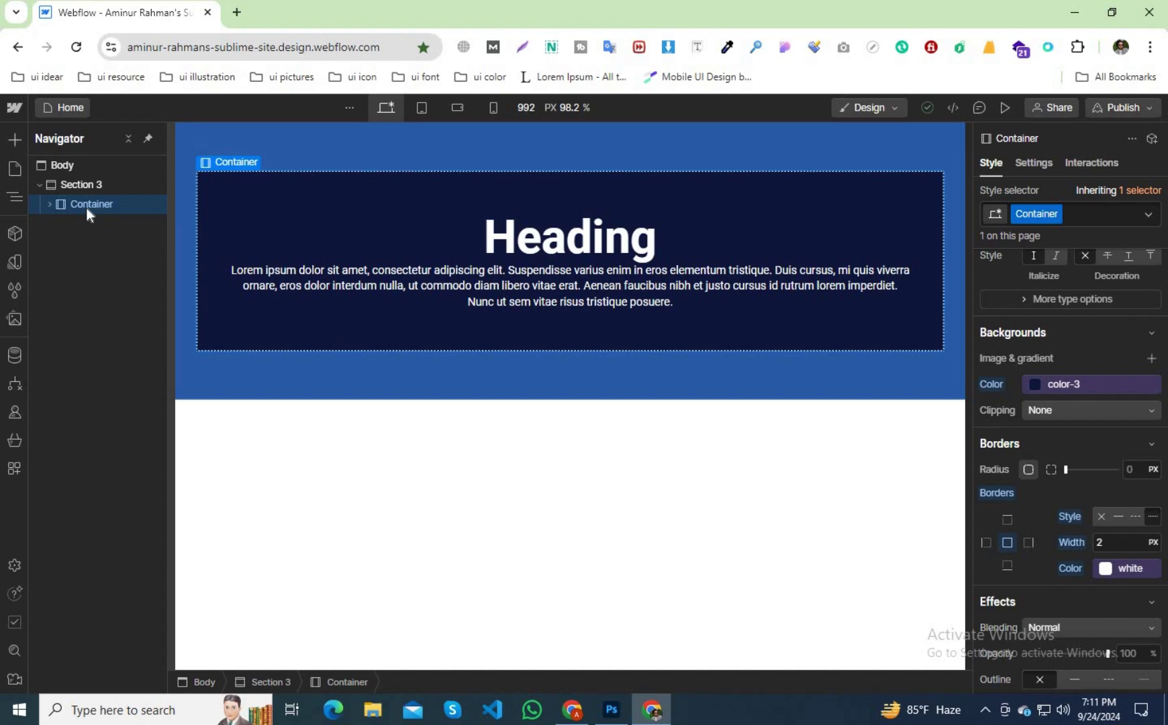
key("ctrl+d")
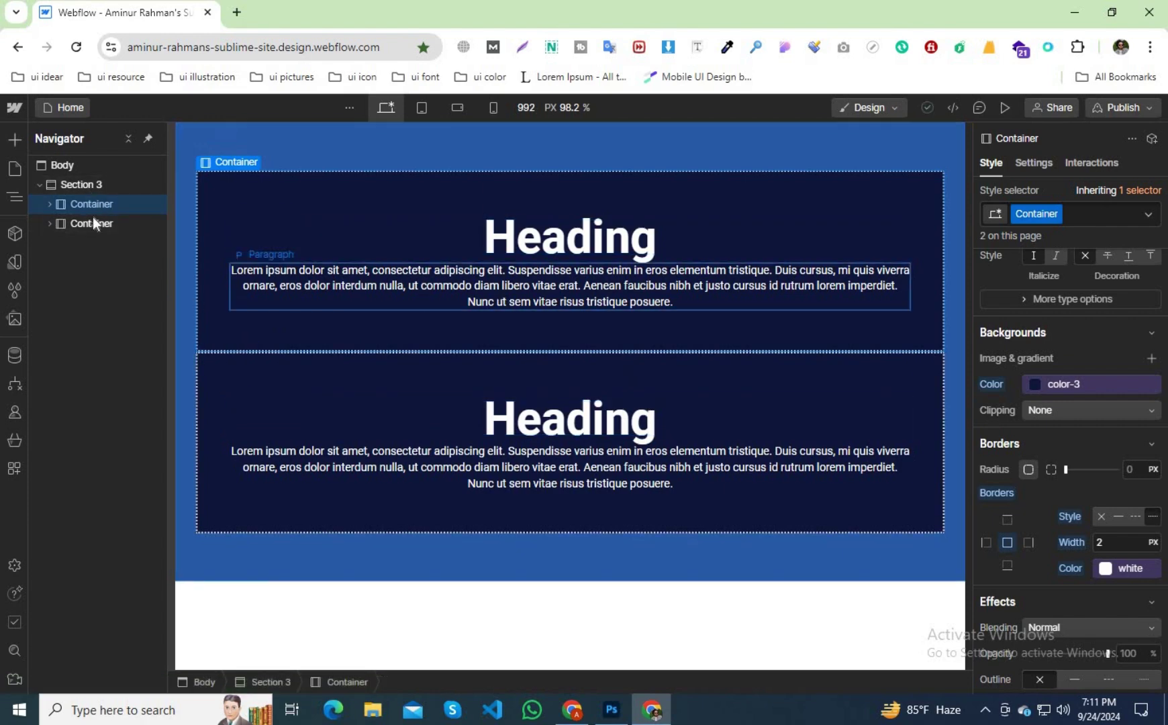
Set the Container's bottom margin to the 60 px preset
scroll(1063, 452, "up", 10)
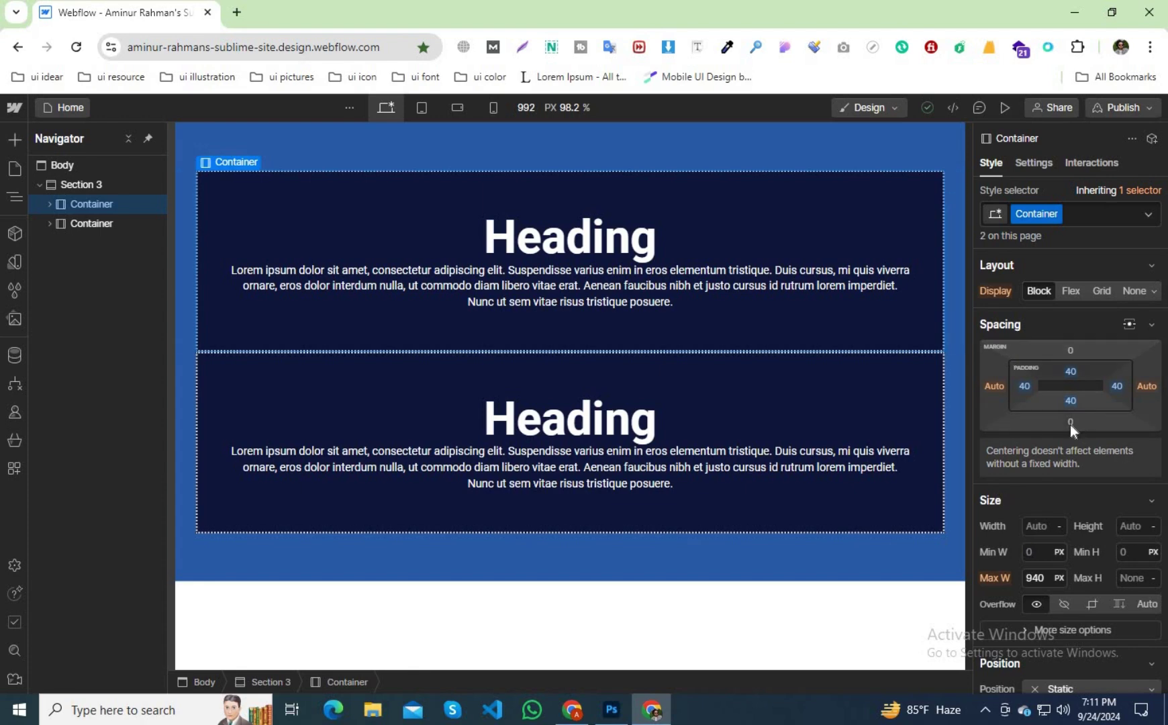
left_click(1071, 423)
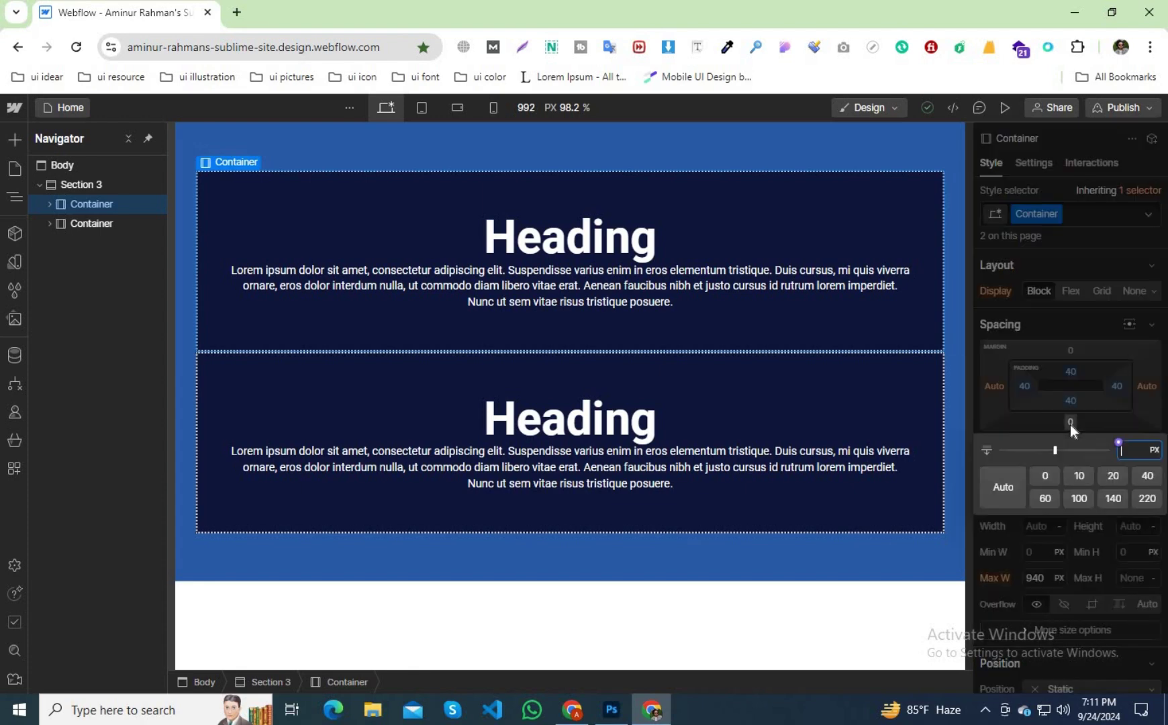
left_click(1141, 476)
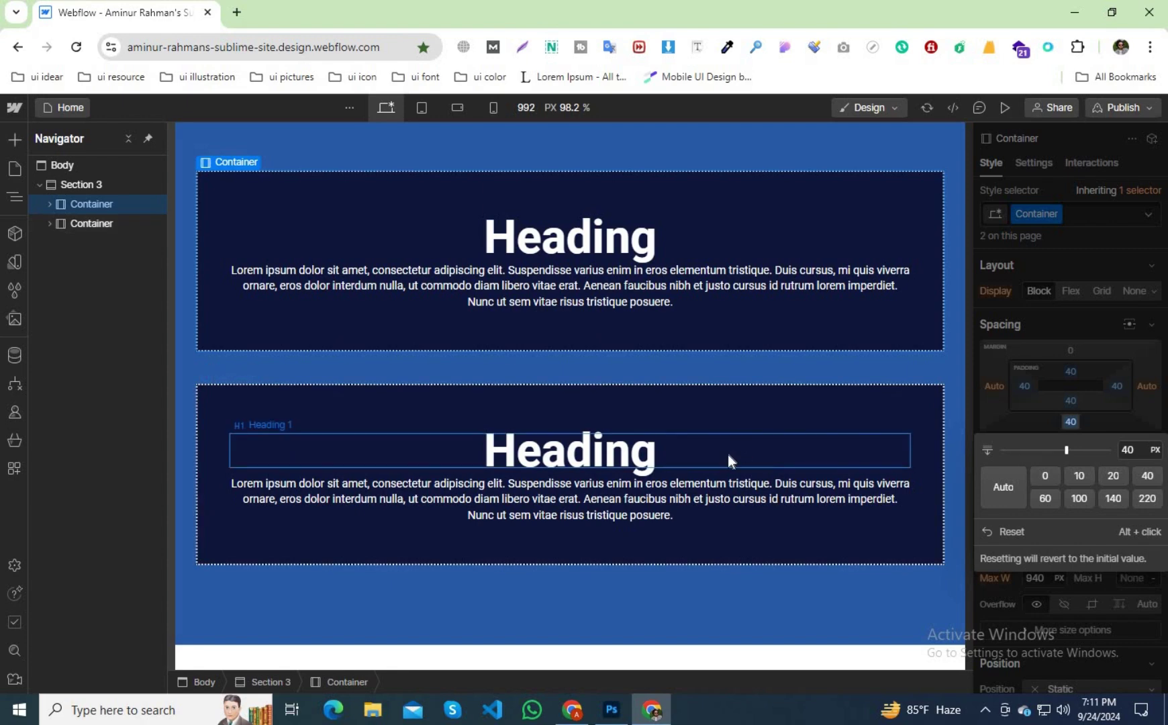
left_click(1045, 498)
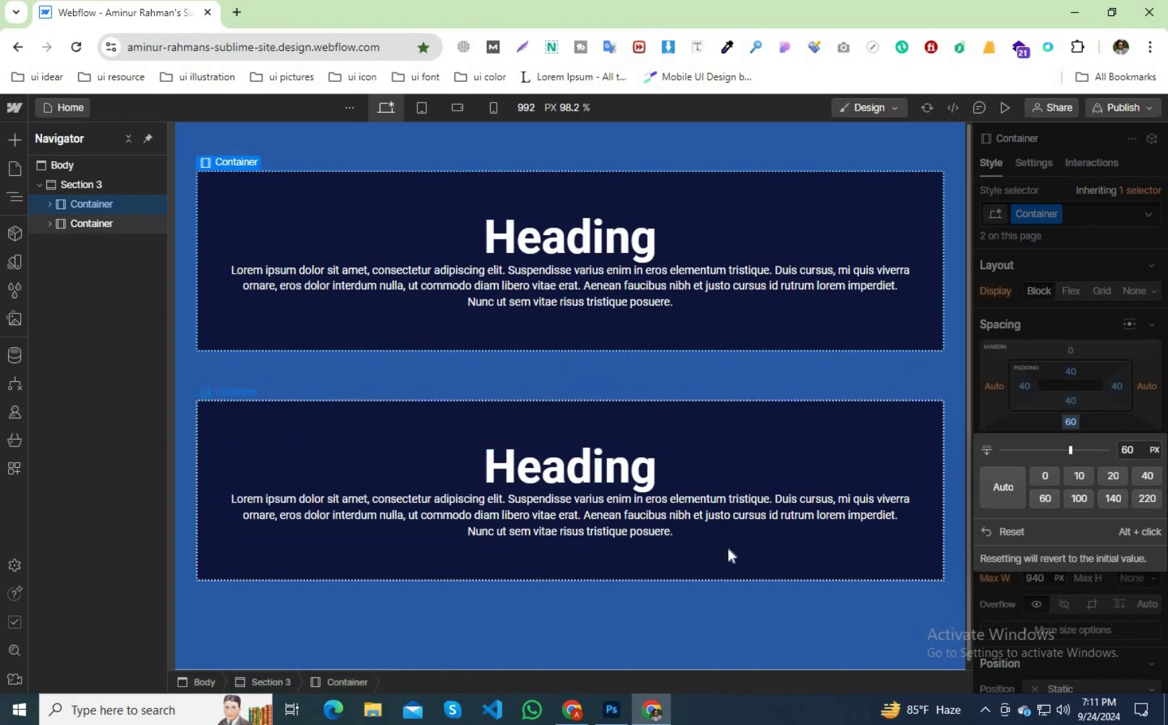